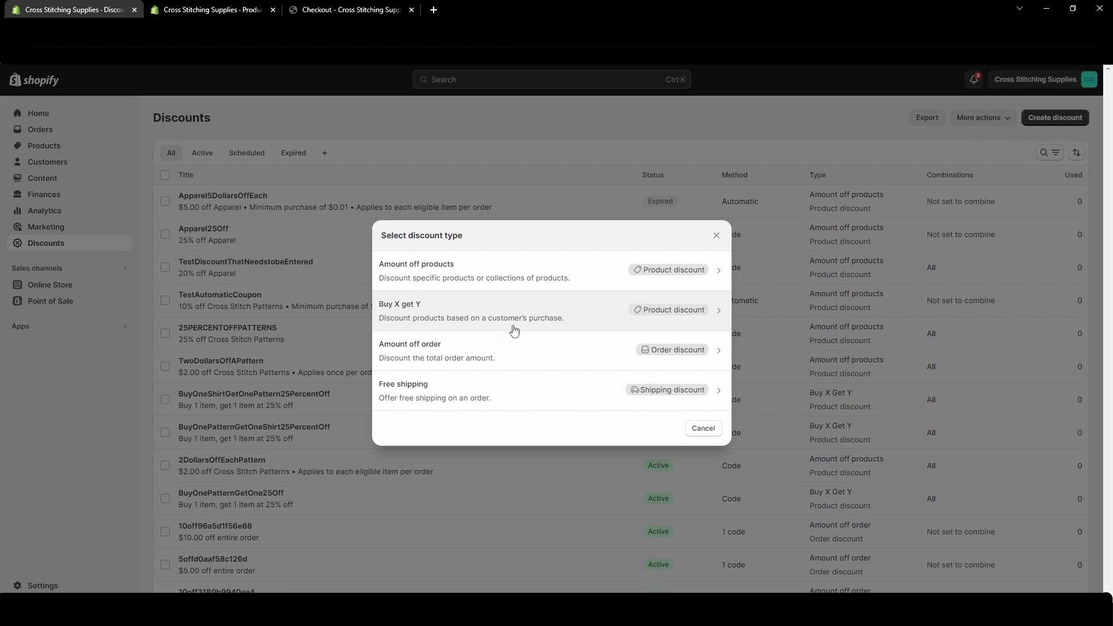
Step: Pick Buy X get Y as the type for the new discount
{"action": "left_click", "coordinate": [579, 319]}
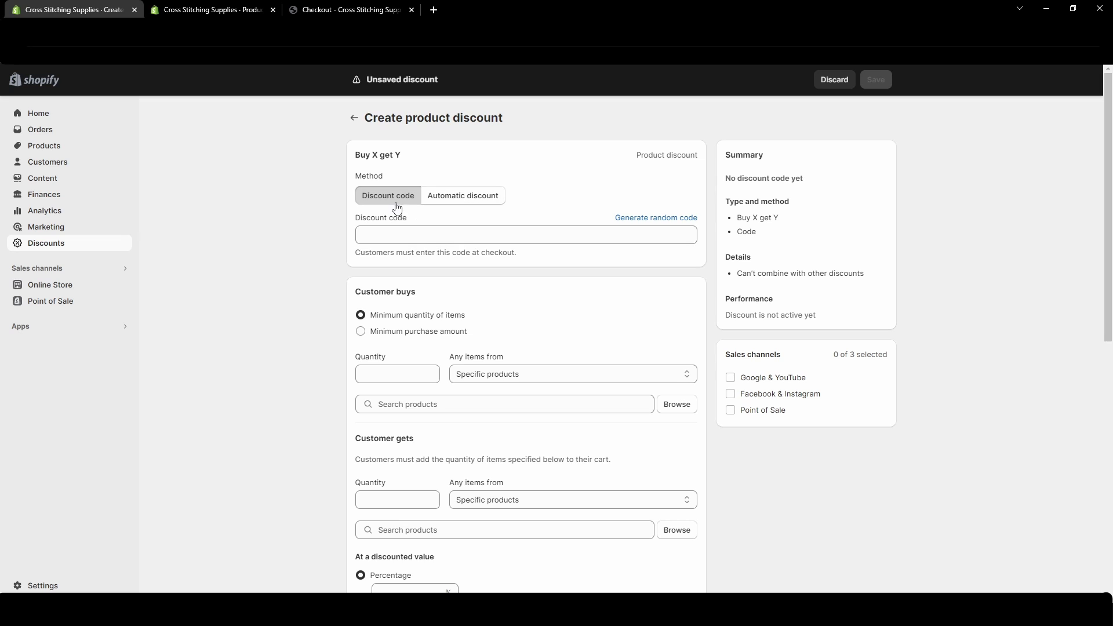
Step: Enter the discount code Buy3ShirtsGetOnePatternFree, correcting a typo along the way
{"action": "left_click", "coordinate": [404, 236]}
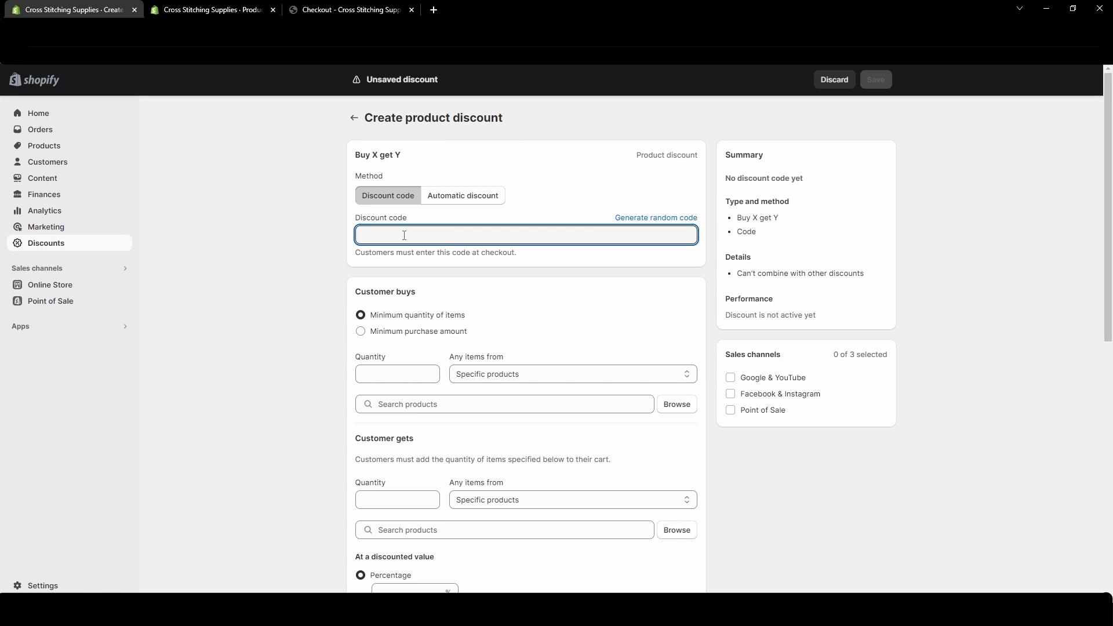
{"action": "type", "text": "Buy3ShirtsGetOnePatternFree"}
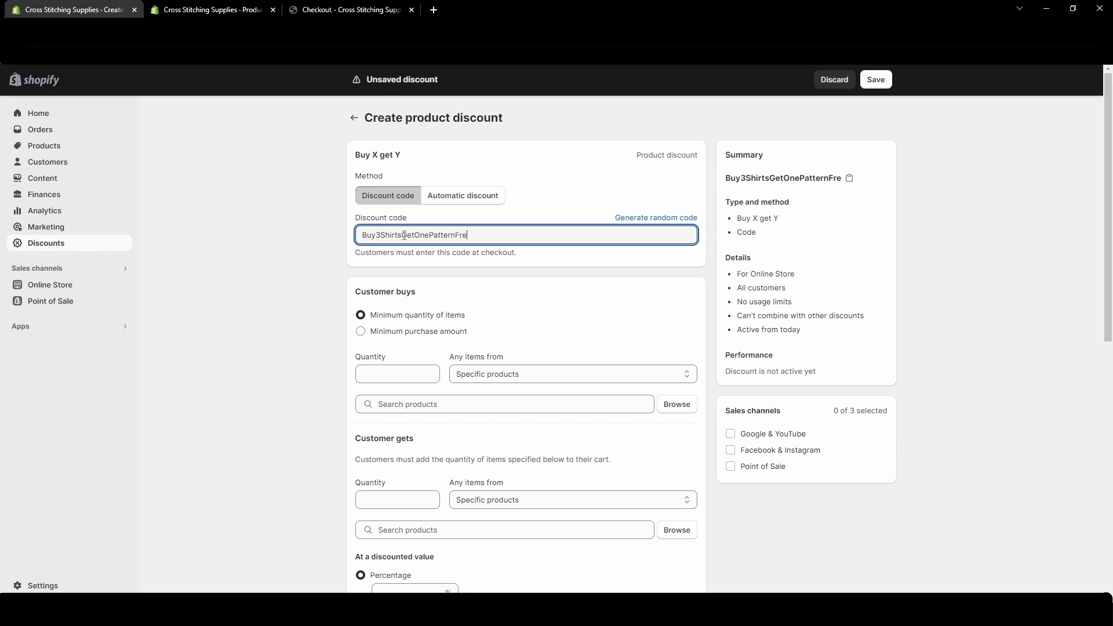
{"action": "scroll", "coordinate": [404, 244], "scroll_direction": "down", "scroll_amount": 1}
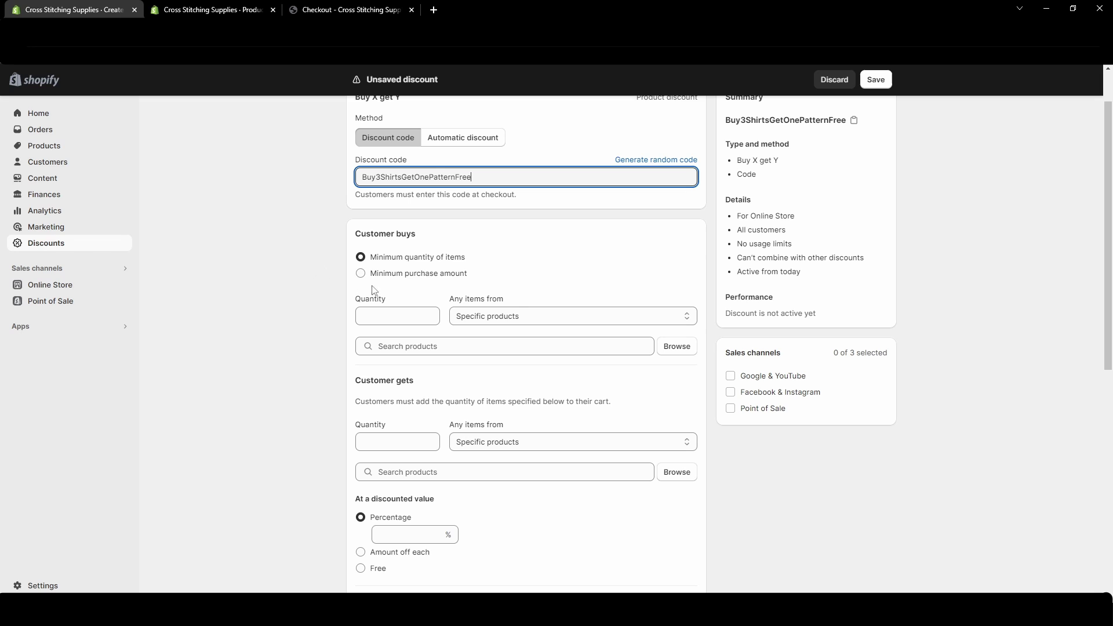
Step: Require a $100.00 minimum purchase and add three specific products as qualifying items
{"action": "left_click", "coordinate": [407, 277]}
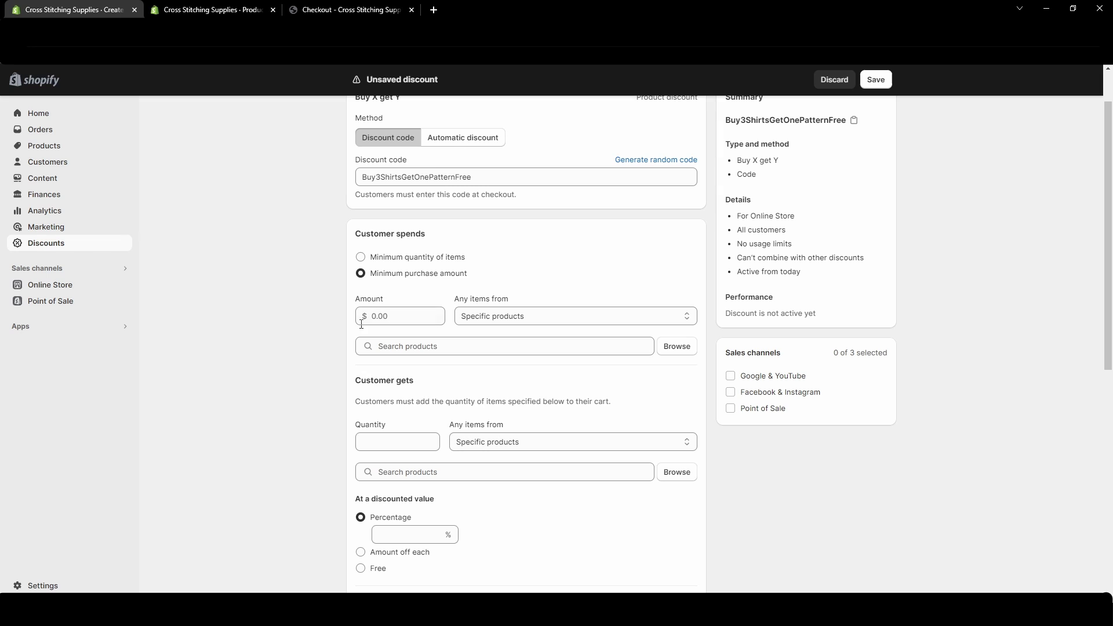
{"action": "left_click", "coordinate": [398, 318]}
{"action": "left_click", "coordinate": [499, 317]}
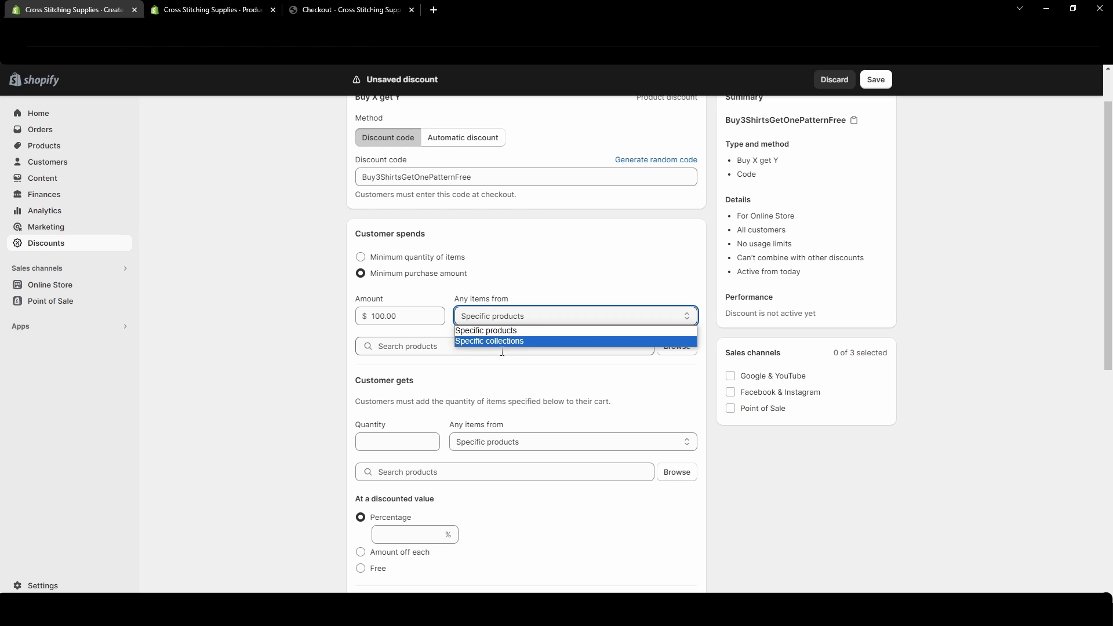
{"action": "left_click", "coordinate": [515, 330]}
{"action": "left_click", "coordinate": [525, 348]}
{"action": "left_click", "coordinate": [676, 347]}
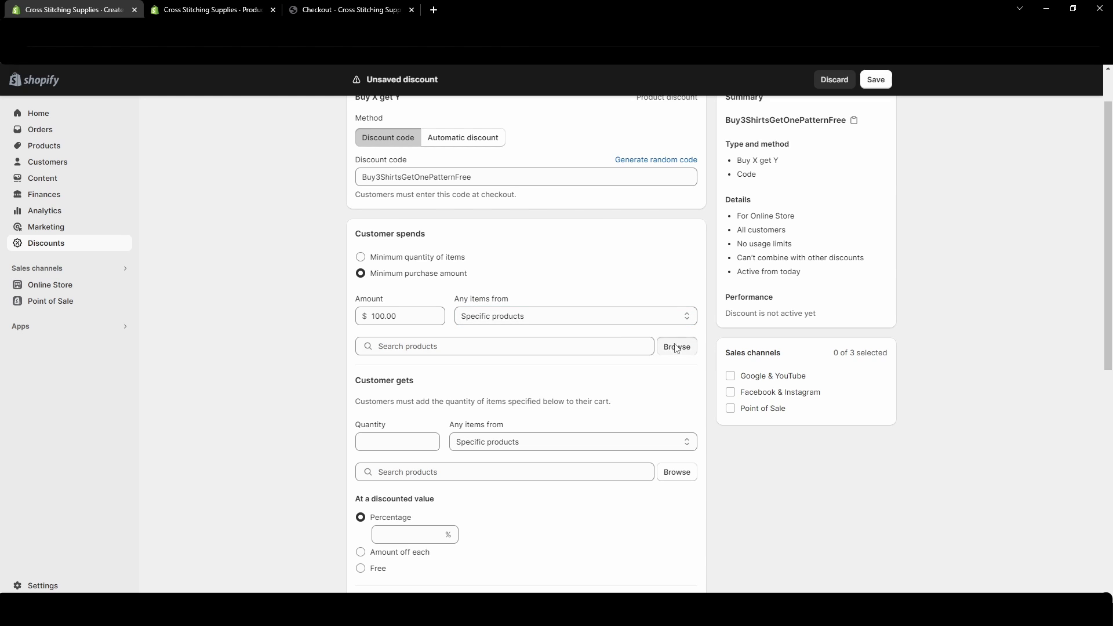
{"action": "left_click", "coordinate": [386, 269]}
{"action": "left_click", "coordinate": [387, 227]}
{"action": "scroll", "coordinate": [454, 399], "scroll_direction": "down", "scroll_amount": 15}
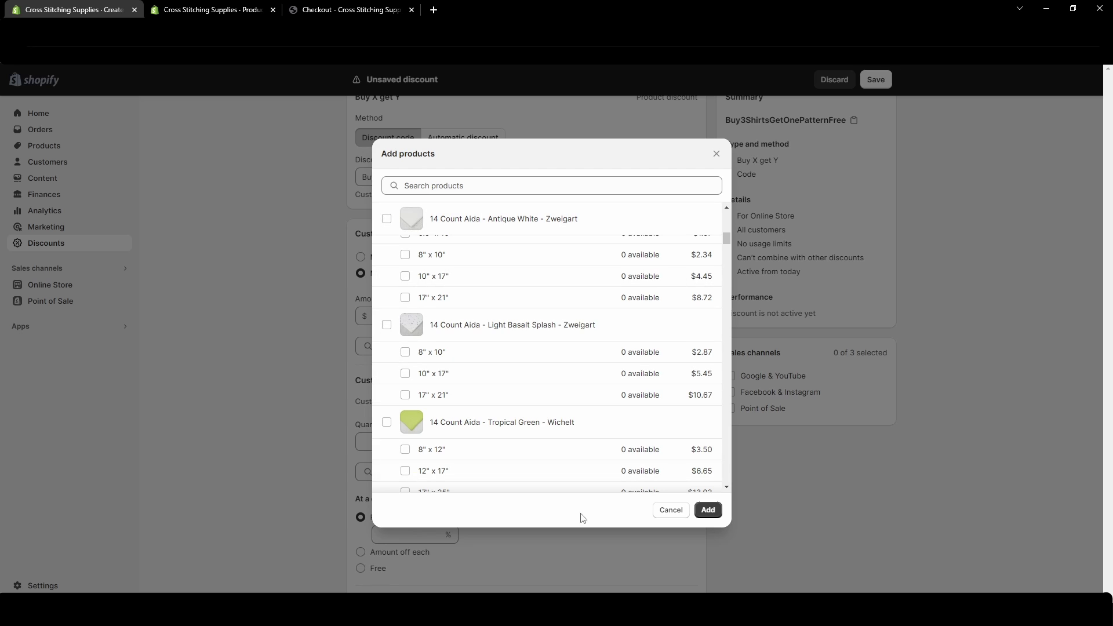
{"action": "left_click", "coordinate": [387, 422]}
{"action": "left_click", "coordinate": [708, 510]}
Step: Switch qualifying items to Specific collections, browsing the linen collections without adding any
{"action": "left_click", "coordinate": [537, 316]}
{"action": "left_click", "coordinate": [537, 341]}
{"action": "left_click", "coordinate": [619, 346]}
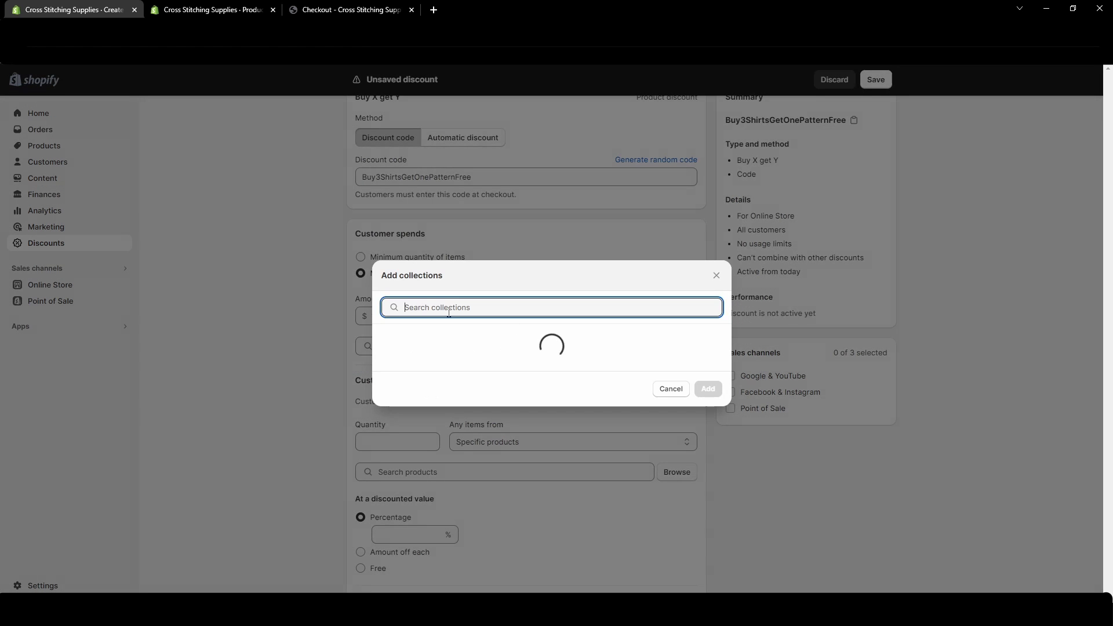
{"action": "scroll", "coordinate": [481, 340], "scroll_direction": "down", "scroll_amount": 10}
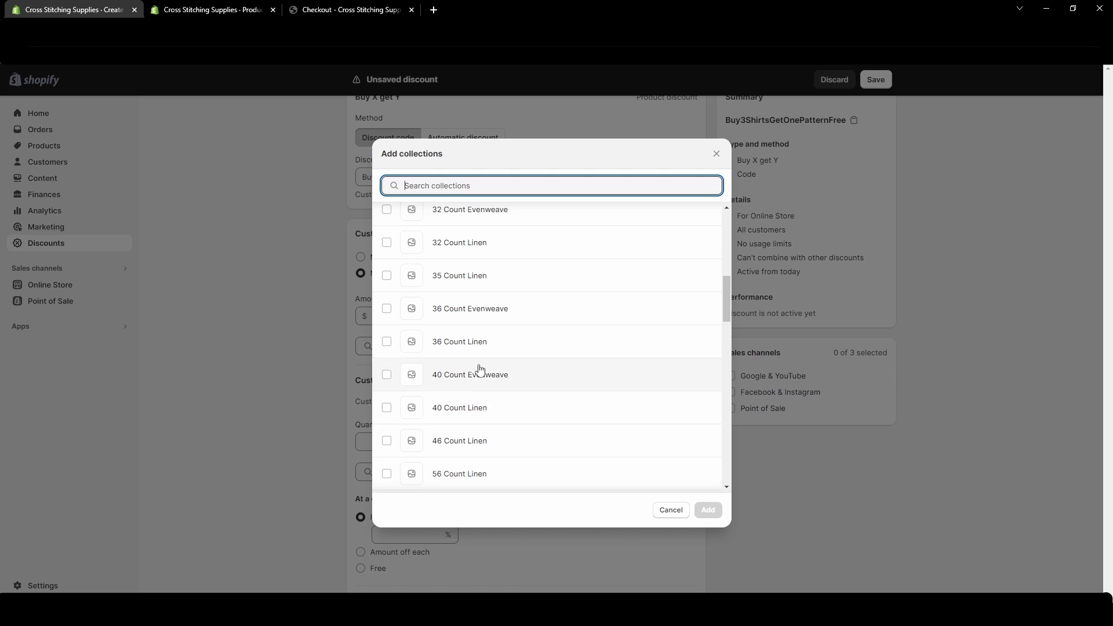
{"action": "left_click", "coordinate": [387, 408]}
{"action": "left_click", "coordinate": [386, 440]}
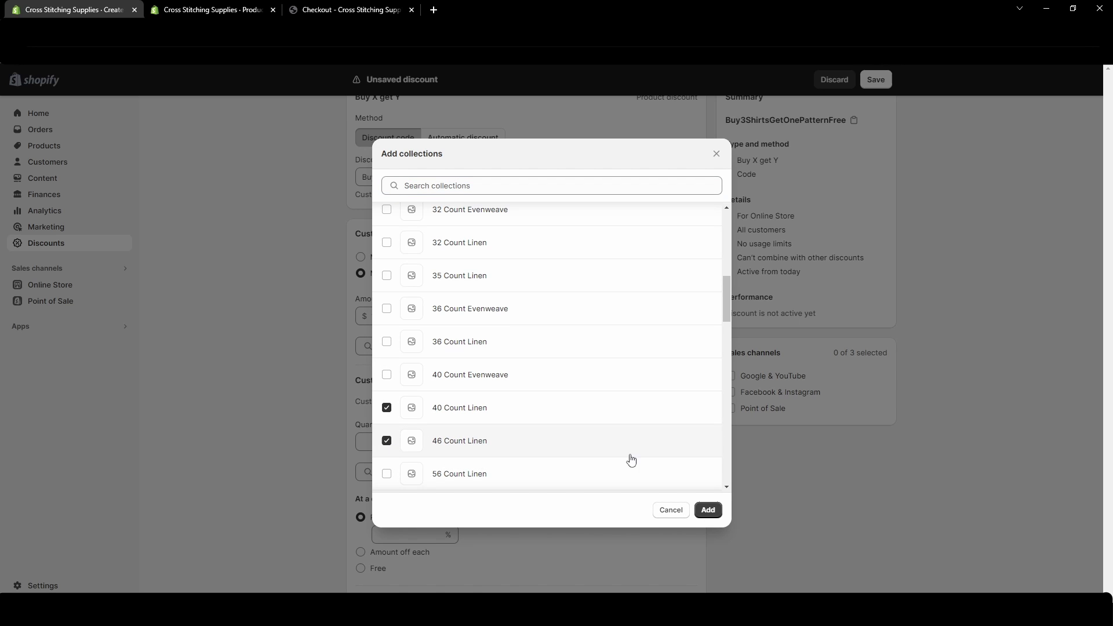
{"action": "left_click", "coordinate": [673, 513]}
{"action": "scroll", "coordinate": [479, 408], "scroll_direction": "up", "scroll_amount": 1}
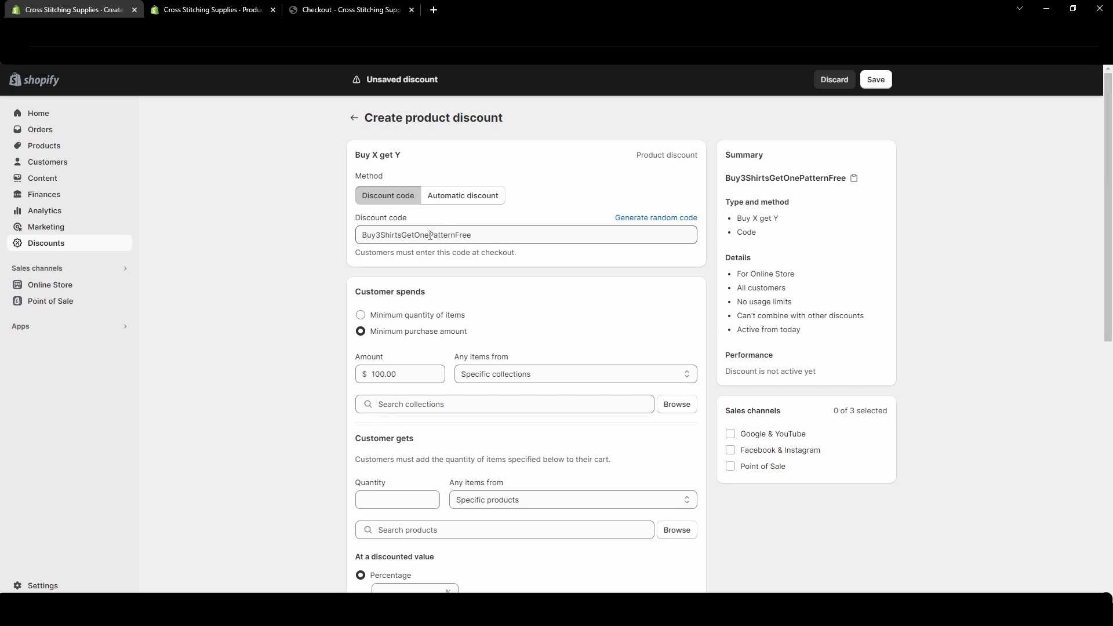
Step: Change the discount code to BuyThreeShirtsGetOnePatternFree
{"action": "left_click_drag", "start_coordinate": [374, 235], "coordinate": [380, 235]}
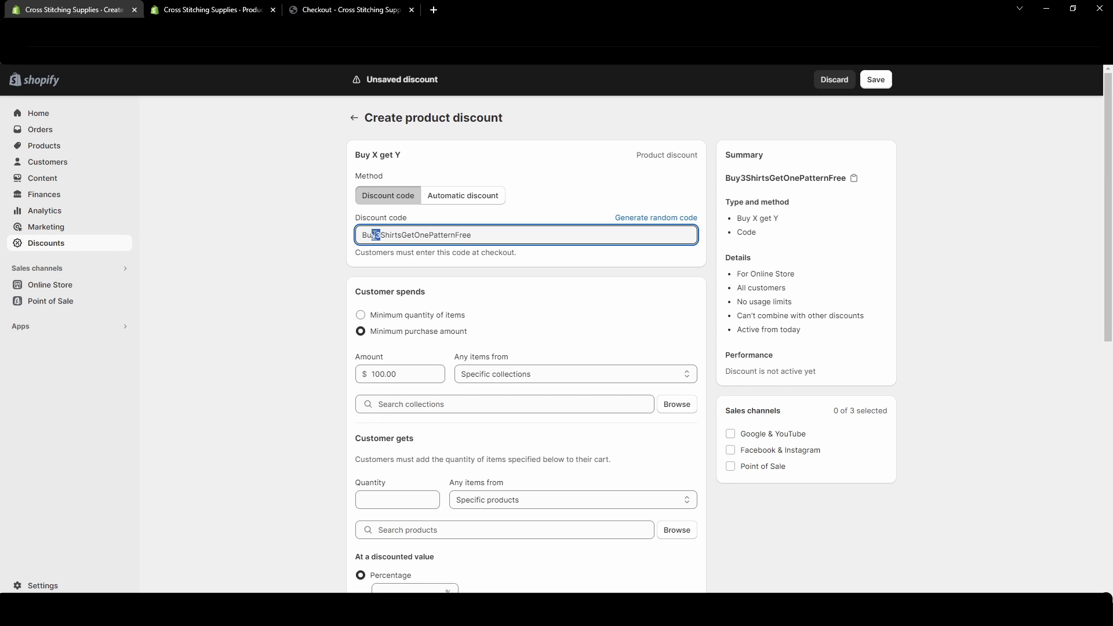
{"action": "type", "text": "Three"}
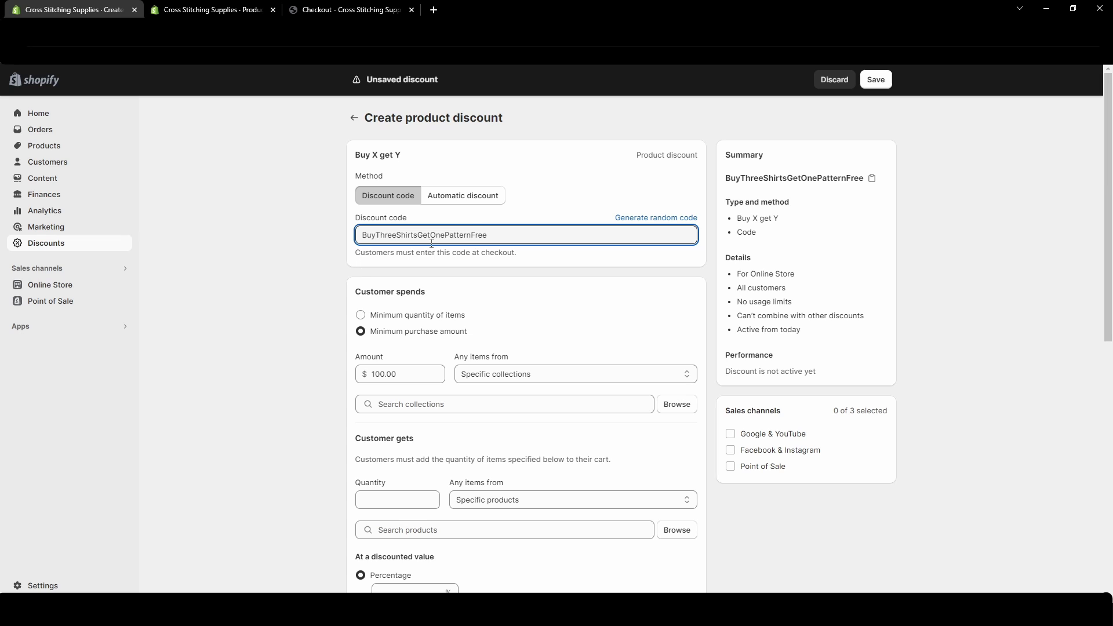
{"action": "left_click", "coordinate": [306, 313]}
Step: Require a minimum quantity of 3 items from the Apparel collection
{"action": "left_click", "coordinate": [361, 315]}
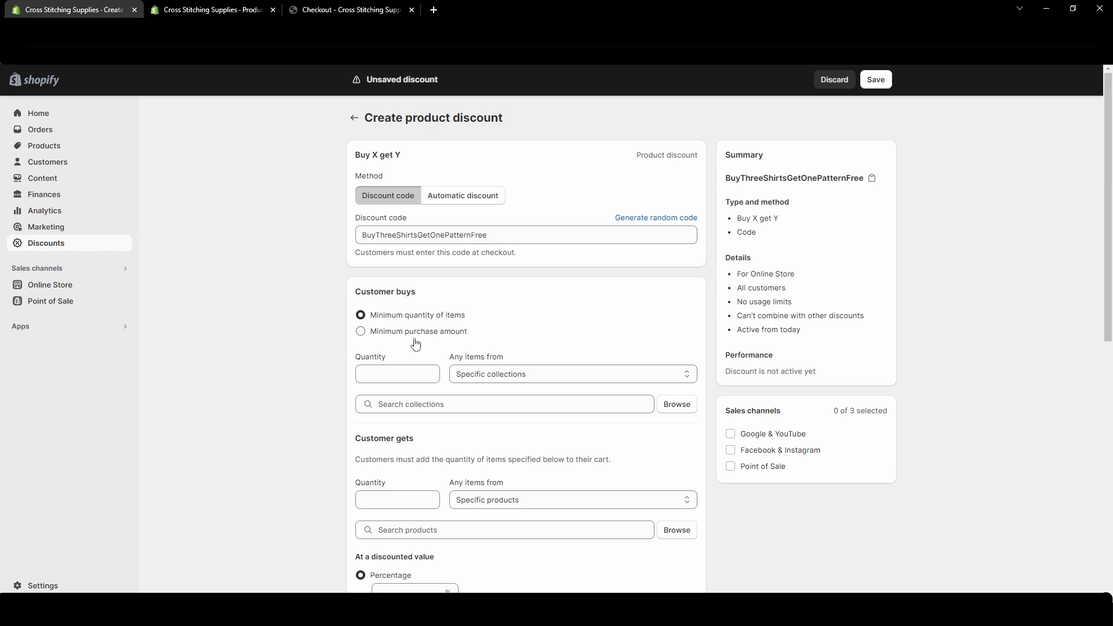
{"action": "left_click", "coordinate": [396, 375]}
{"action": "left_click", "coordinate": [484, 379]}
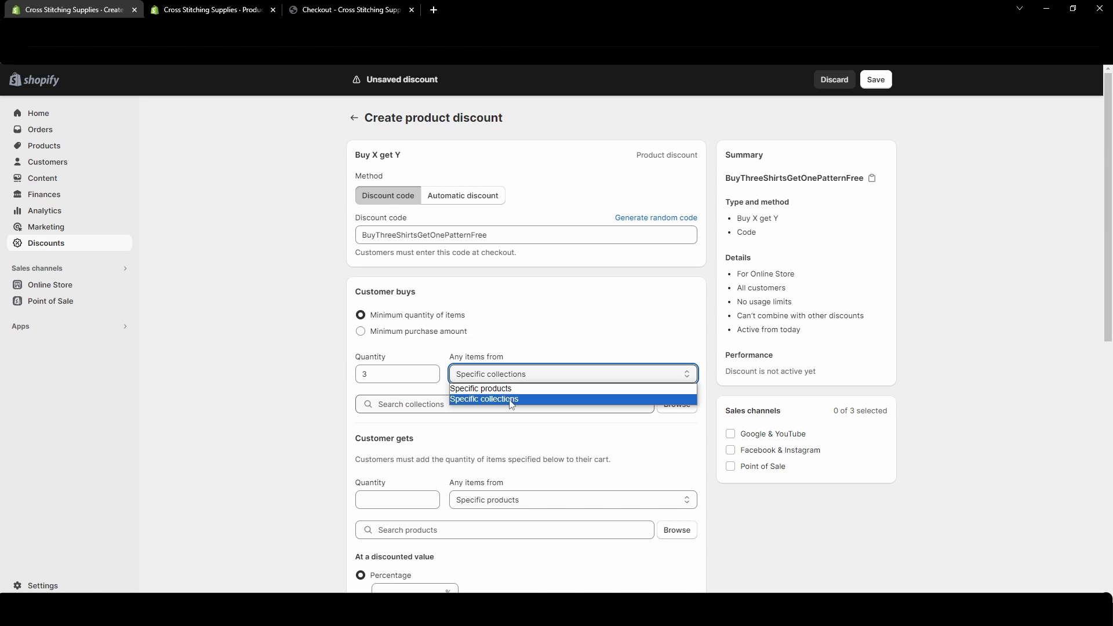
{"action": "left_click", "coordinate": [508, 401]}
{"action": "left_click", "coordinate": [479, 409]}
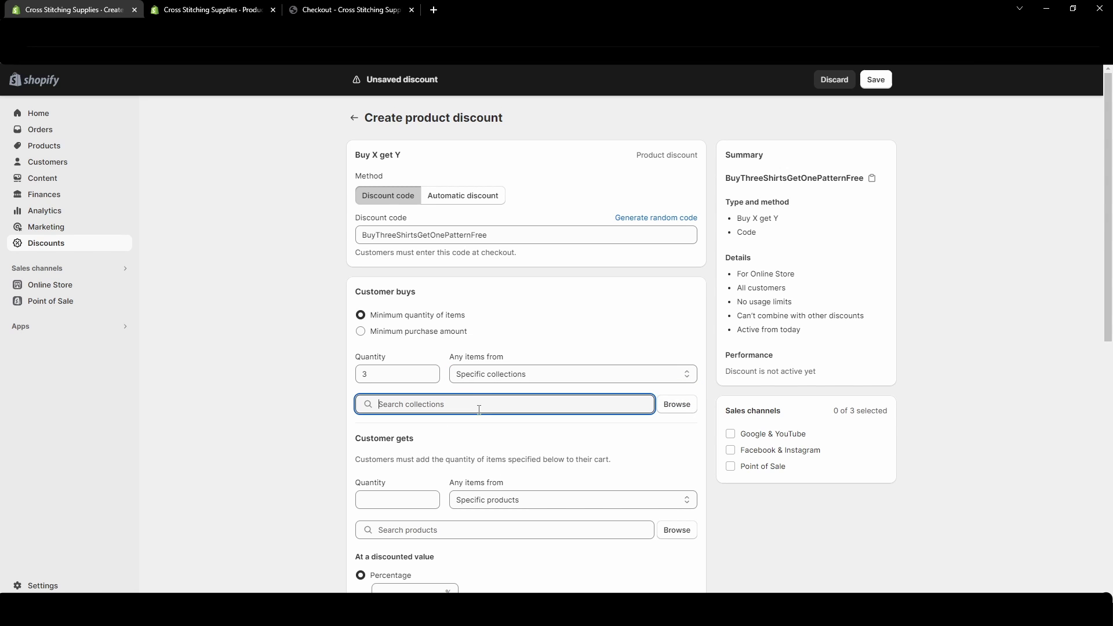
{"action": "type", "text": "appa"}
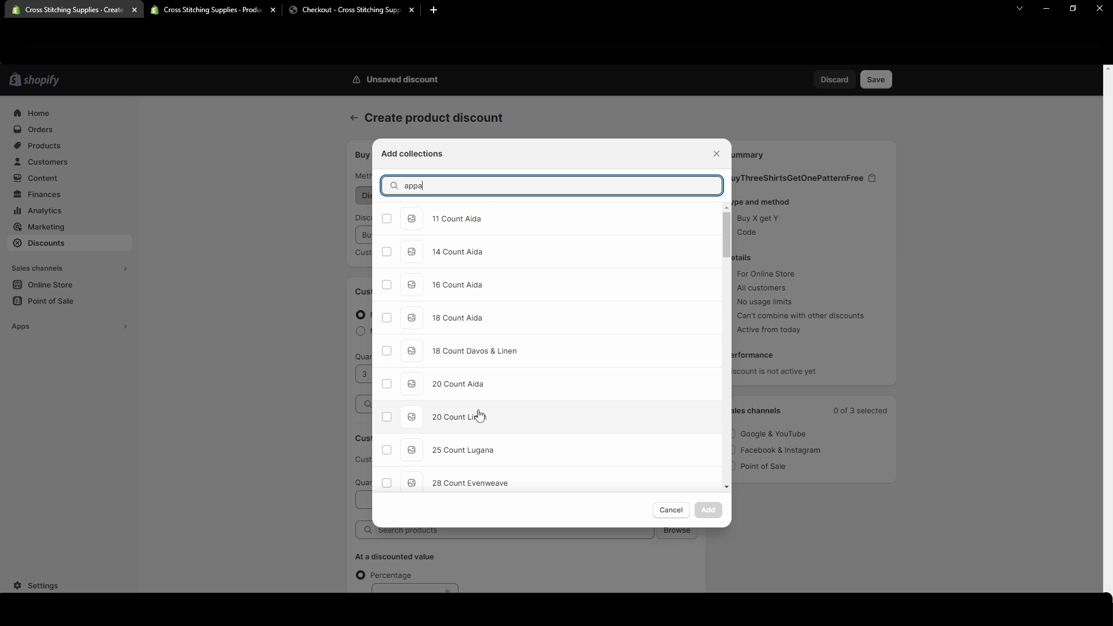
{"action": "type", "text": "rel"}
{"action": "left_click", "coordinate": [387, 219]}
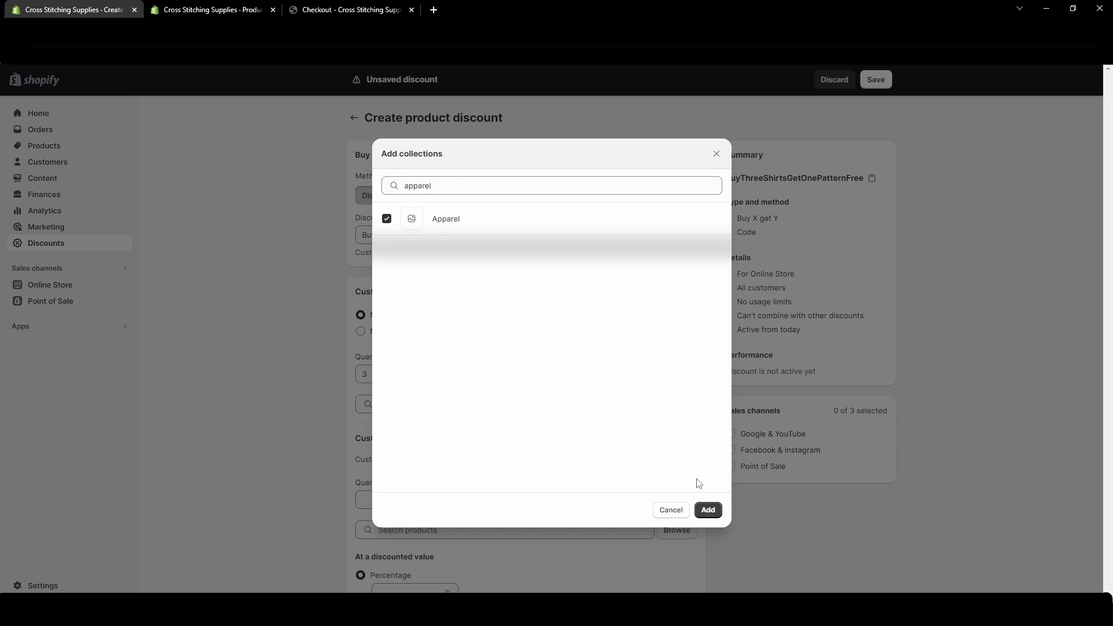
{"action": "left_click", "coordinate": [708, 510]}
{"action": "scroll", "coordinate": [390, 439], "scroll_direction": "down", "scroll_amount": 4}
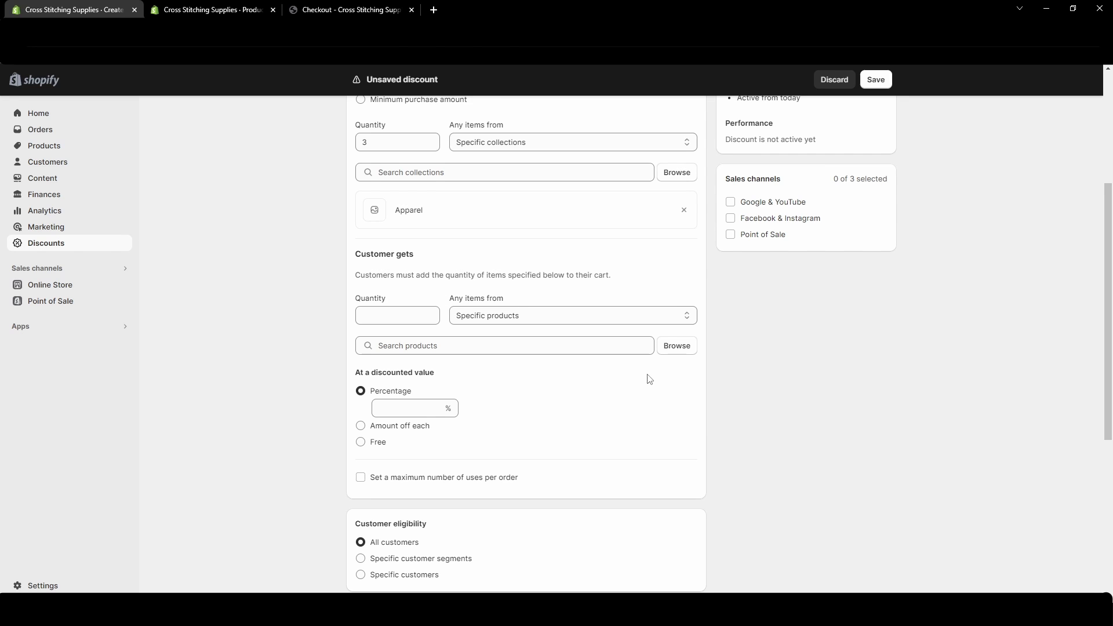
Step: Set the reward items to Free after trying the Amount off each option
{"action": "scroll", "coordinate": [641, 348], "scroll_direction": "up", "scroll_amount": 2}
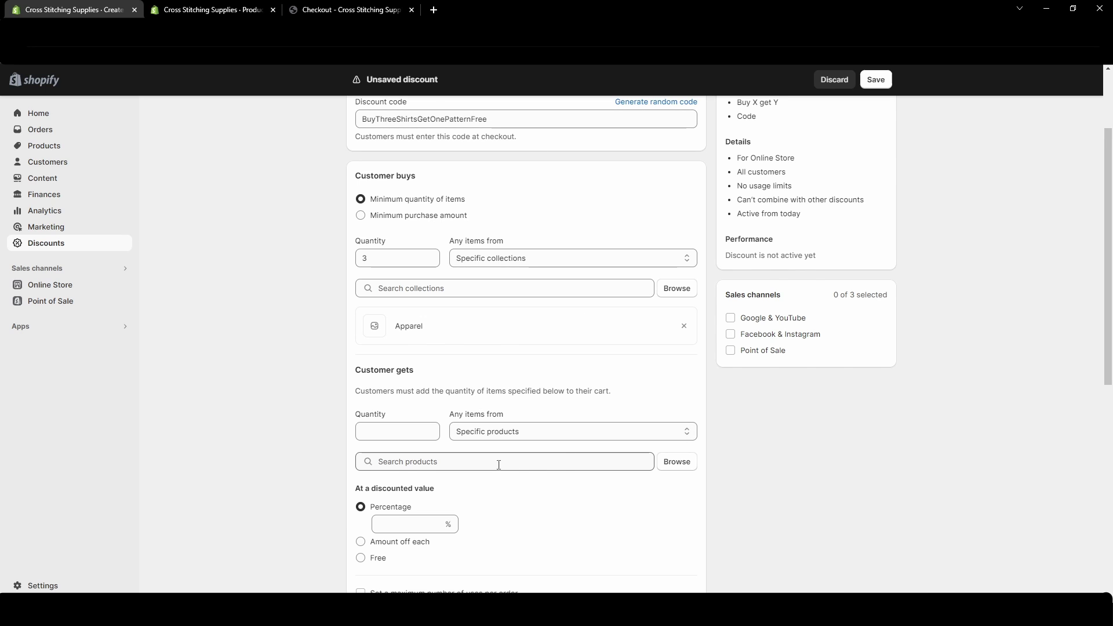
{"action": "left_click", "coordinate": [371, 431]}
{"action": "scroll", "coordinate": [382, 437], "scroll_direction": "down", "scroll_amount": 1}
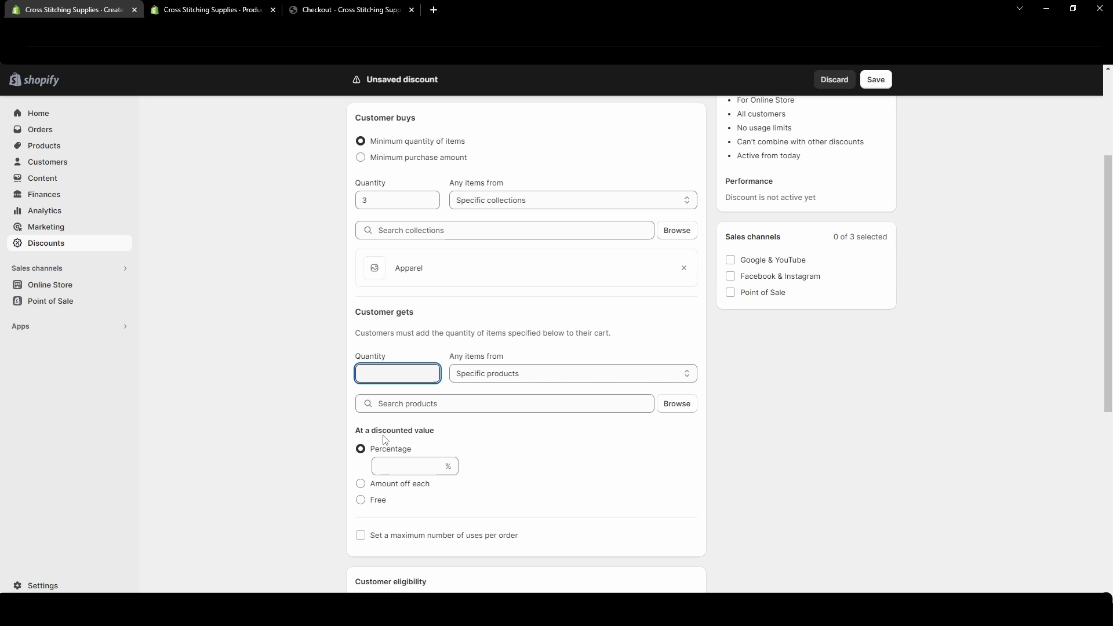
{"action": "left_click", "coordinate": [374, 463]}
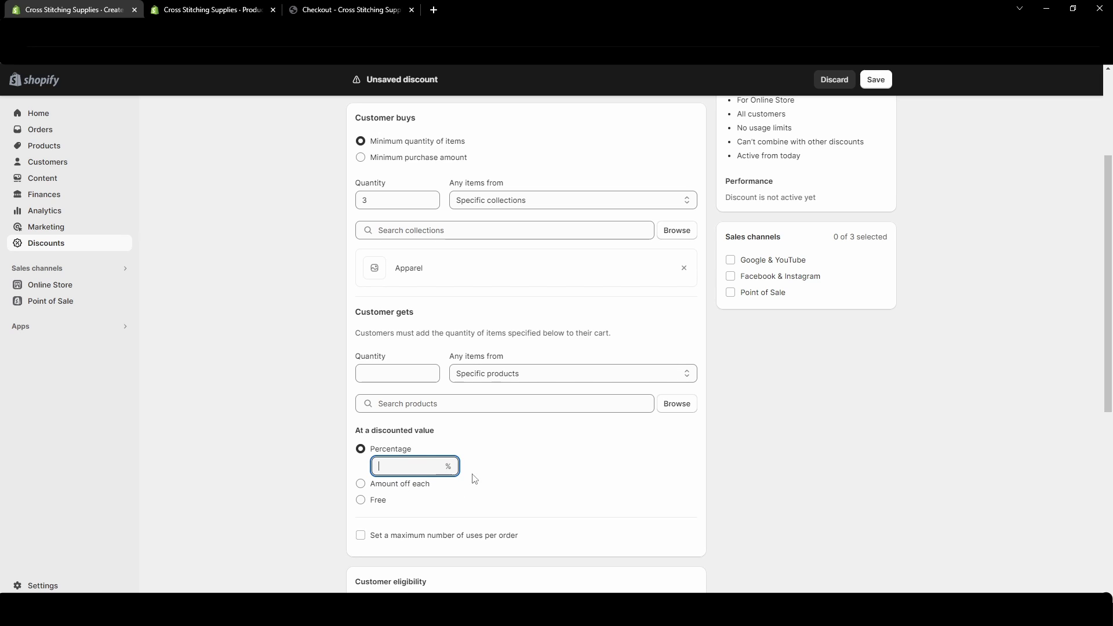
{"action": "left_click", "coordinate": [389, 487]}
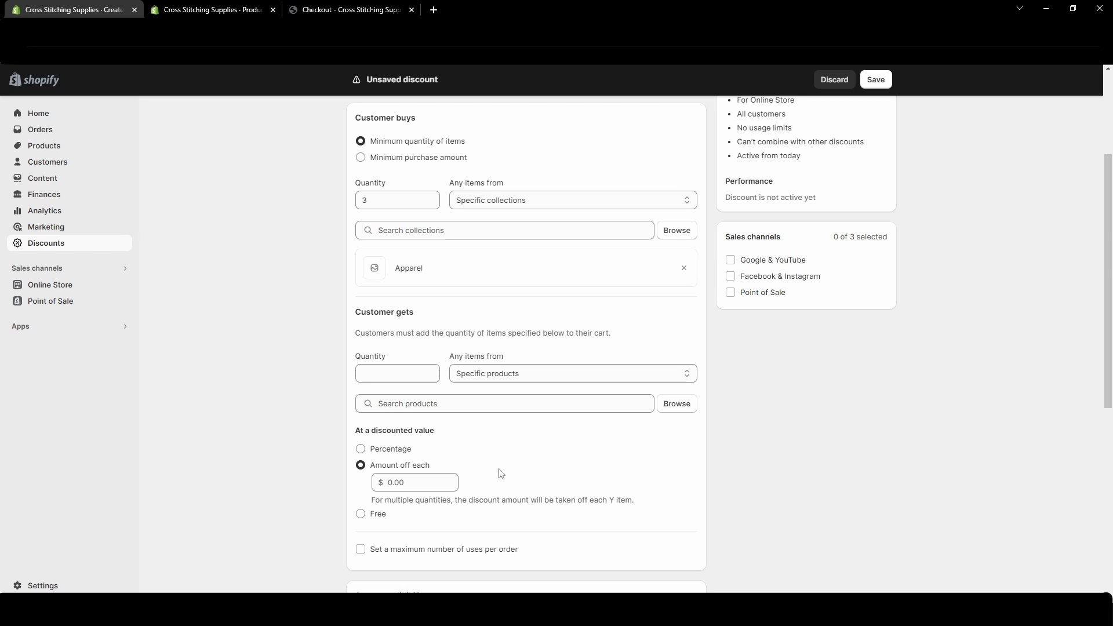
{"action": "left_click_drag", "start_coordinate": [455, 504], "coordinate": [634, 507]}
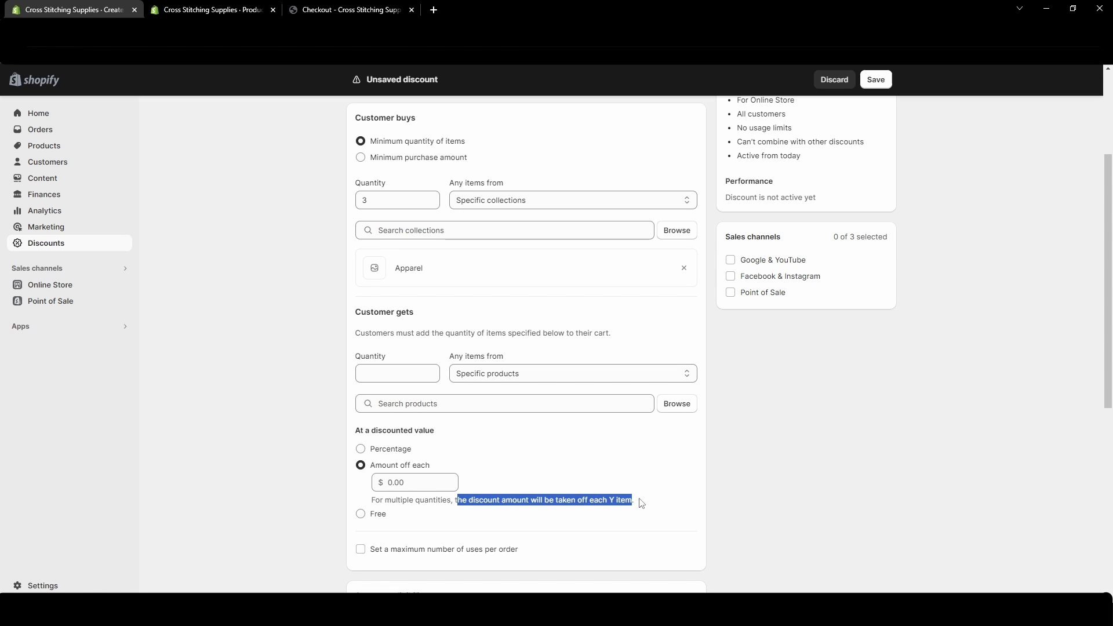
{"action": "left_click", "coordinate": [367, 514]}
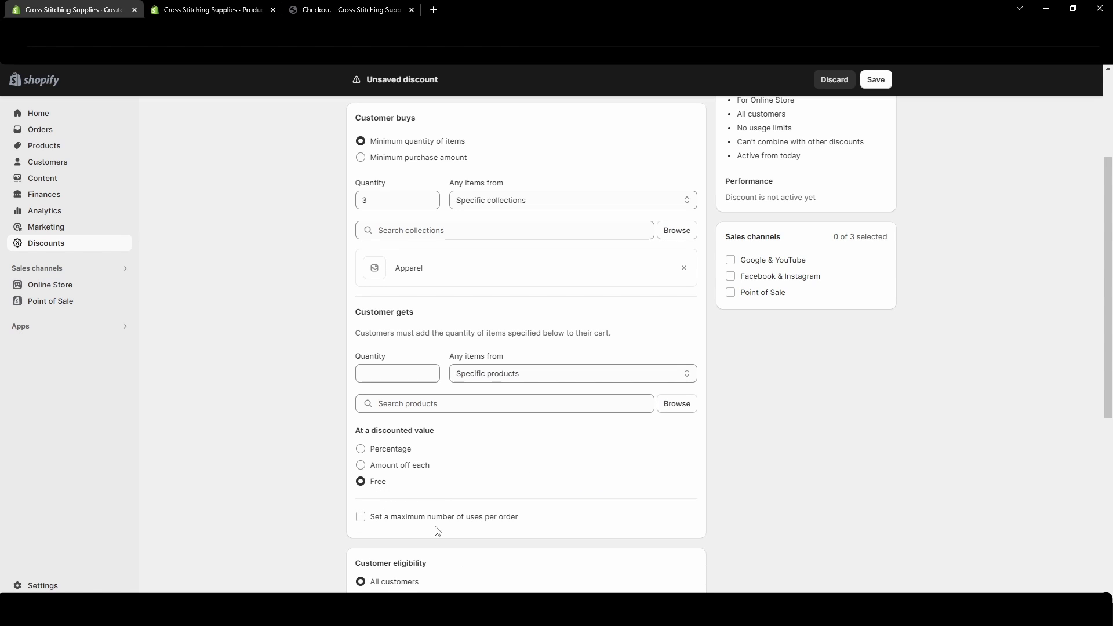
{"action": "scroll", "coordinate": [514, 466], "scroll_direction": "up", "scroll_amount": 3}
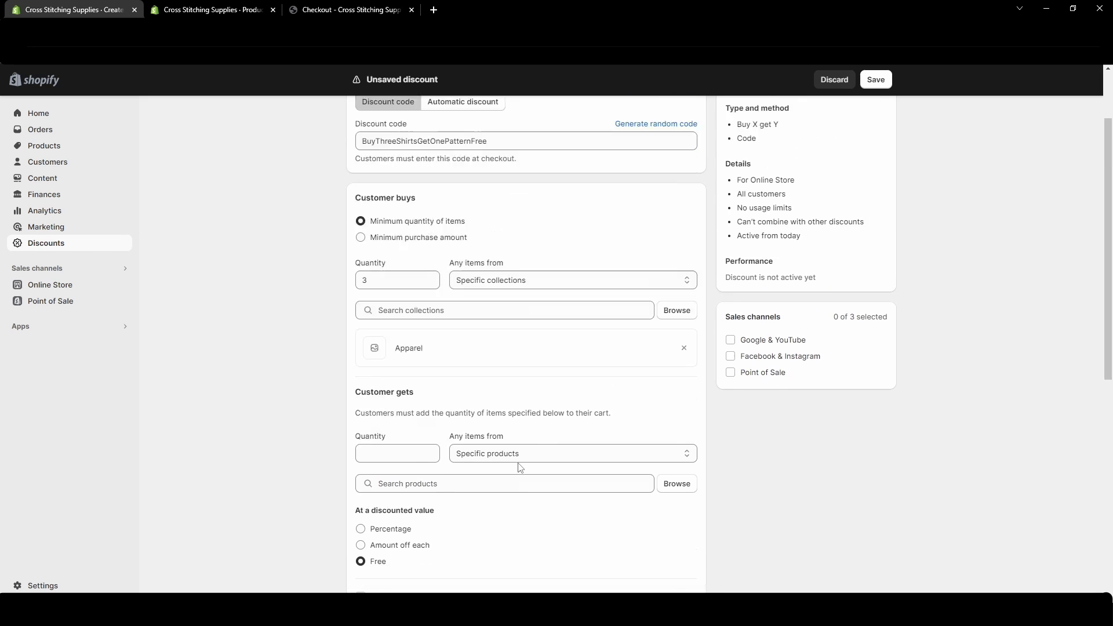
{"action": "scroll", "coordinate": [626, 373], "scroll_direction": "down", "scroll_amount": 4}
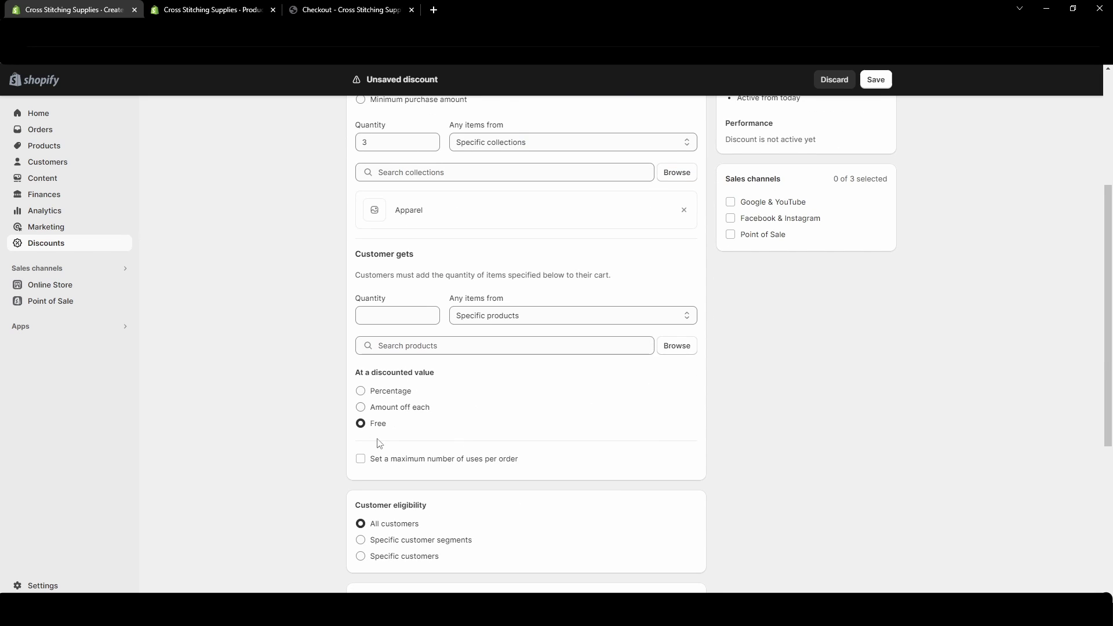
Step: Give customers 1 free item from the Cross Stitch Patterns collection
{"action": "left_click", "coordinate": [376, 322]}
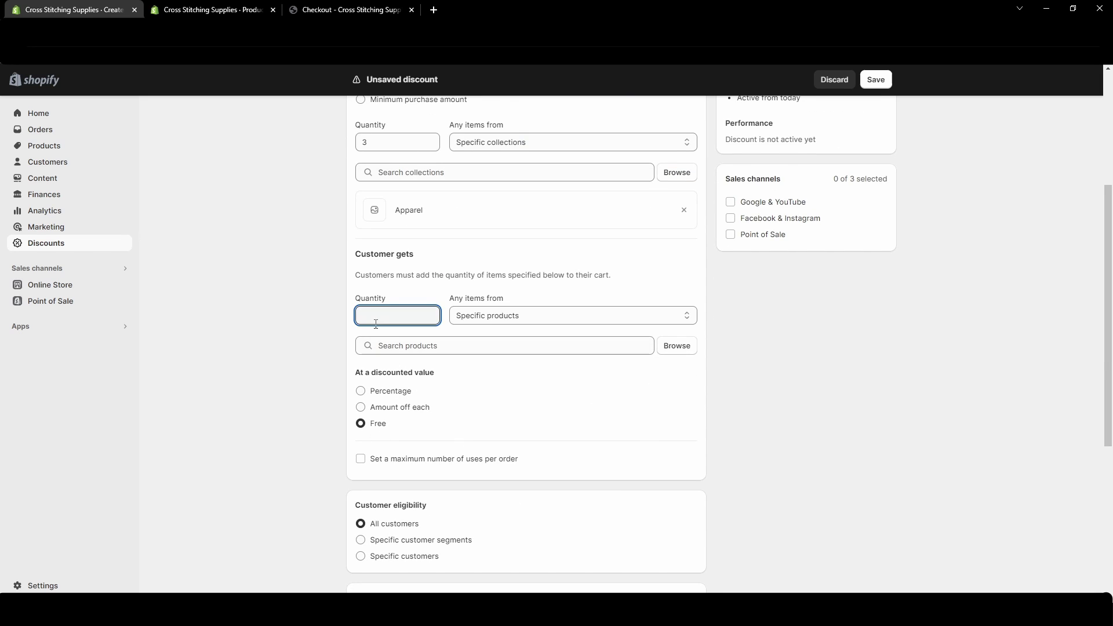
{"action": "type", "text": "1"}
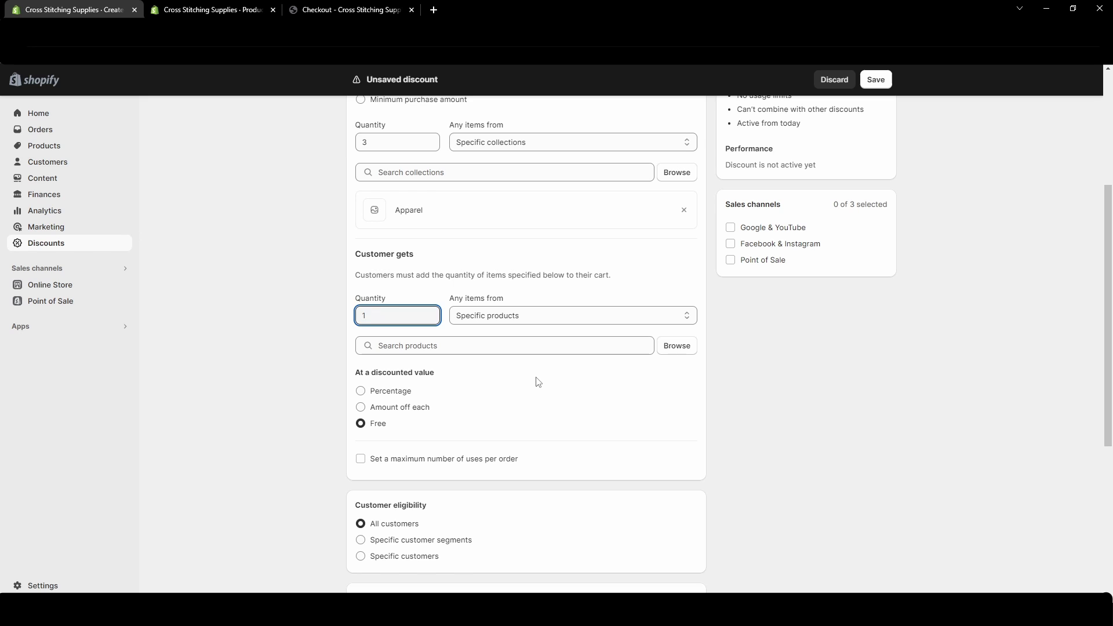
{"action": "left_click", "coordinate": [496, 322]}
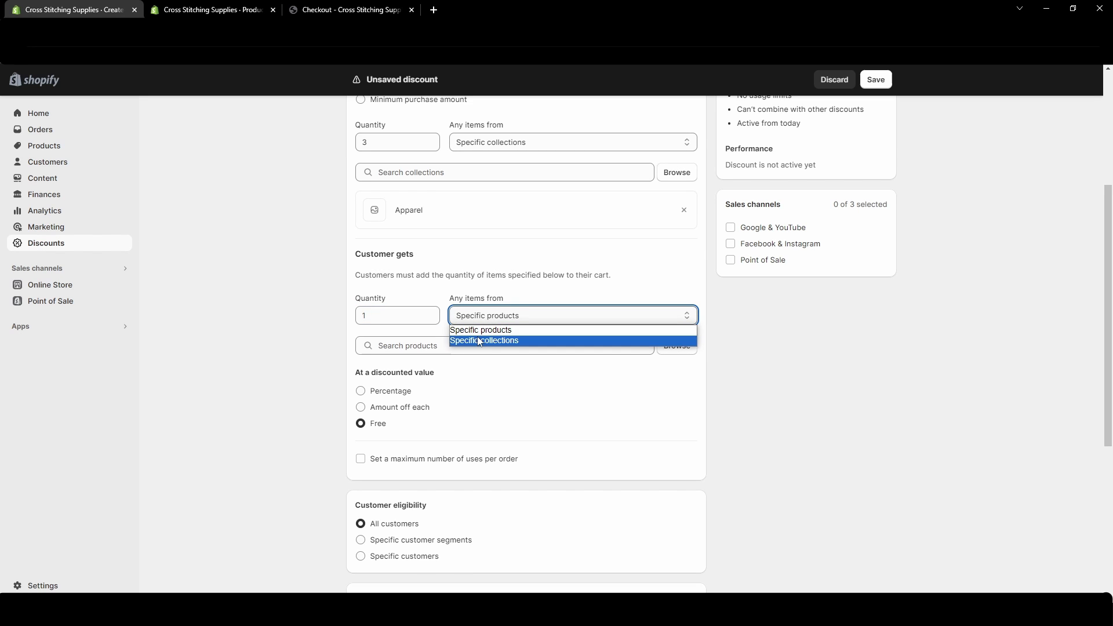
{"action": "left_click", "coordinate": [479, 341]}
{"action": "left_click", "coordinate": [586, 348]}
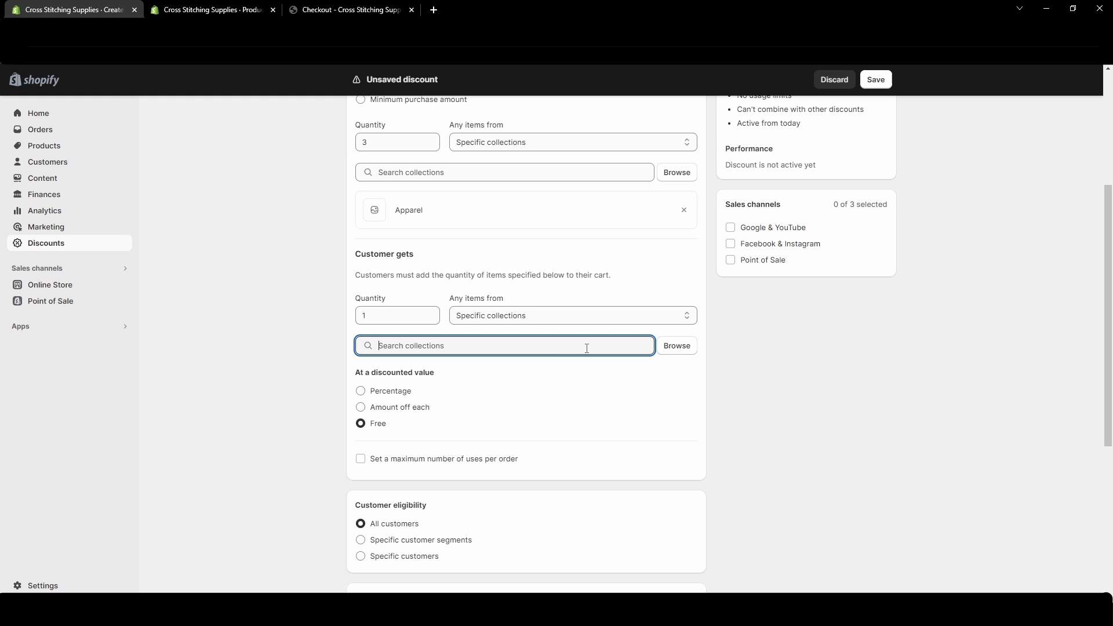
{"action": "type", "text": "patterns"}
{"action": "scroll", "coordinate": [453, 296], "scroll_direction": "down", "scroll_amount": 4}
{"action": "left_click", "coordinate": [388, 268]}
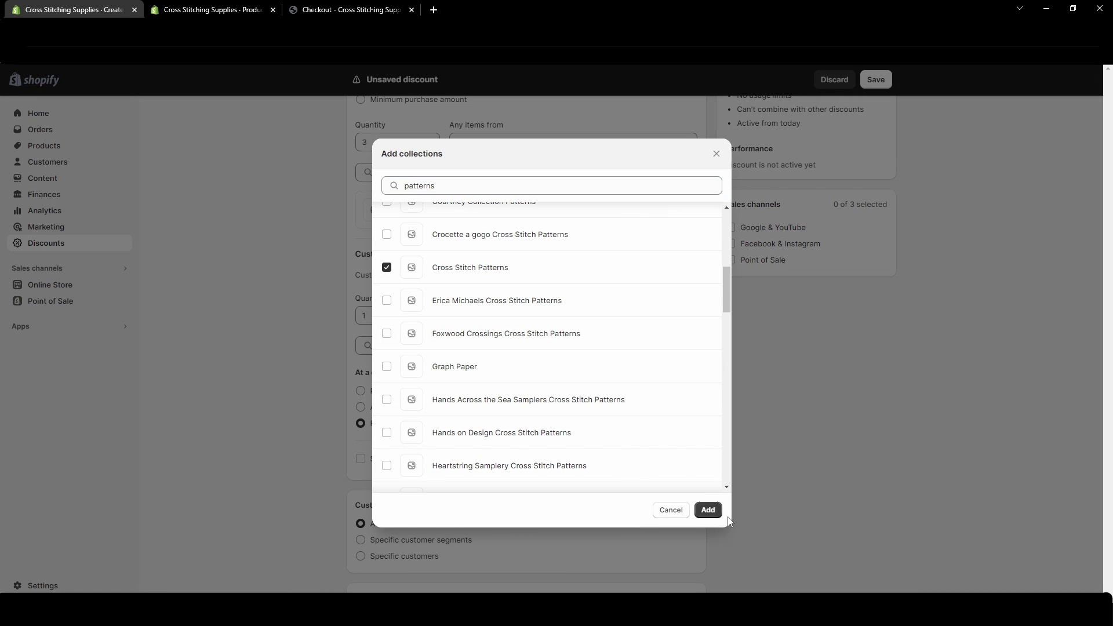
{"action": "left_click", "coordinate": [718, 513]}
{"action": "scroll", "coordinate": [566, 417], "scroll_direction": "down", "scroll_amount": 3}
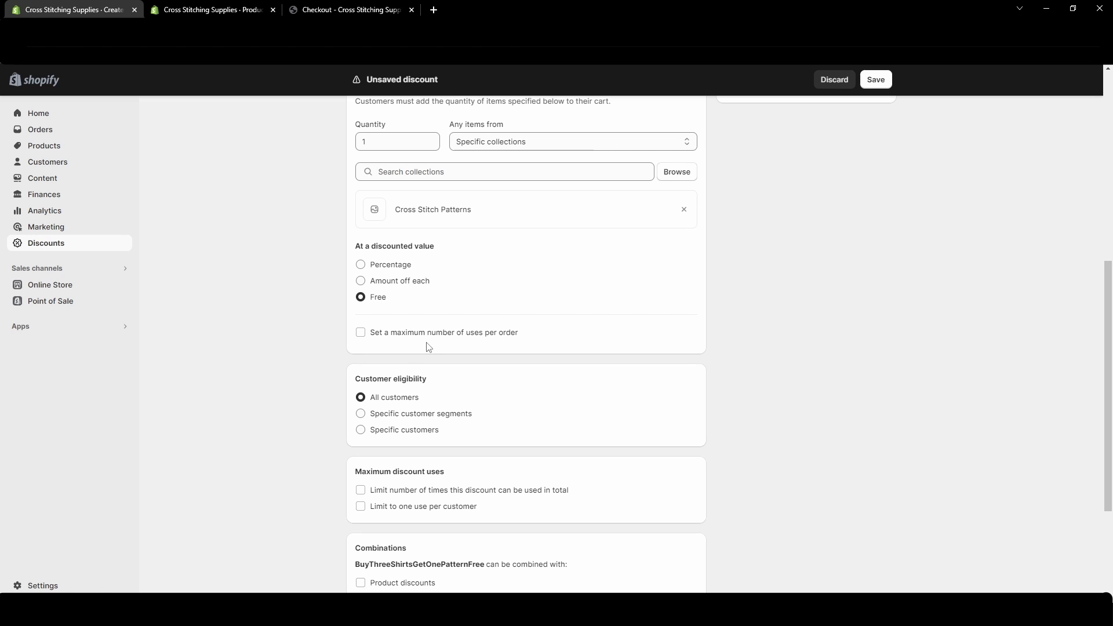
Step: Limit the discount to 1 use per order
{"action": "left_click", "coordinate": [361, 333]}
{"action": "left_click", "coordinate": [390, 353]}
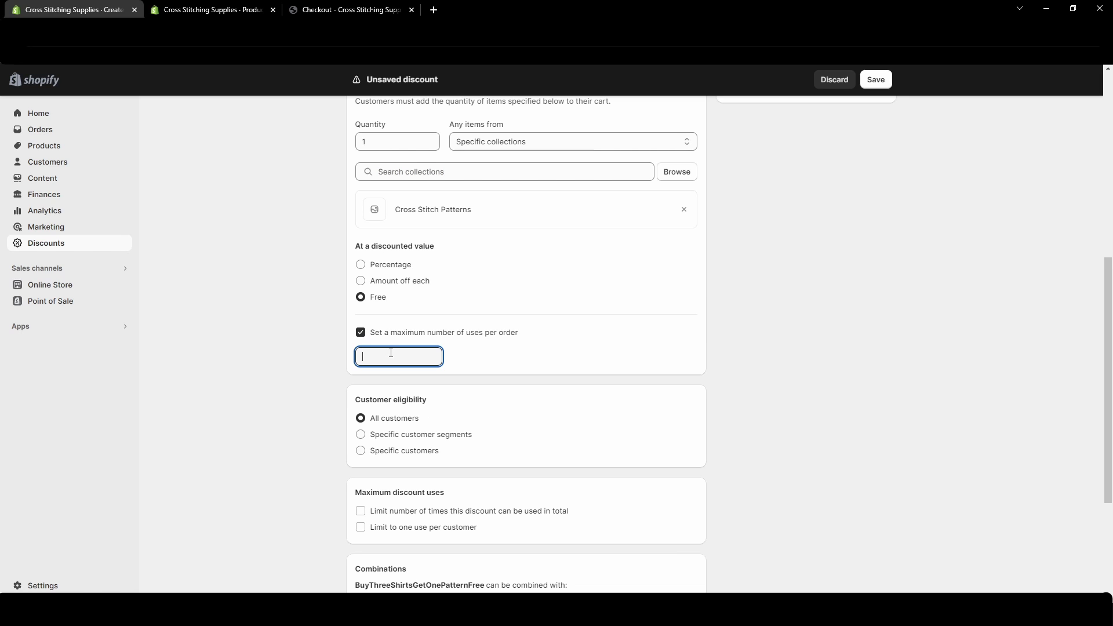
{"action": "type", "text": "1"}
{"action": "left_click", "coordinate": [299, 369]}
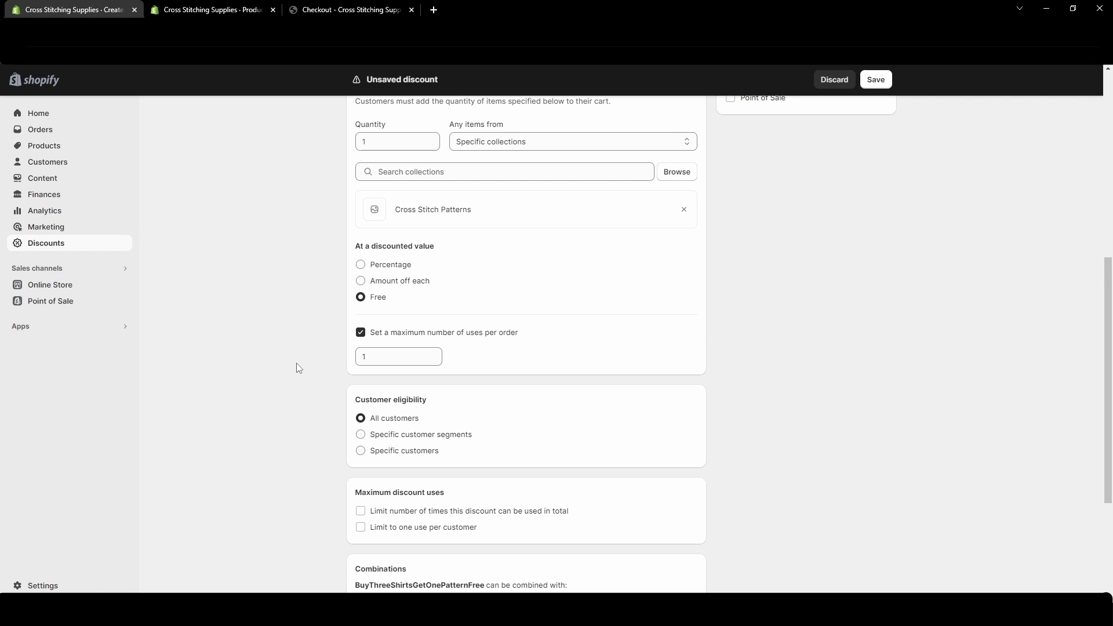
Step: Keep eligibility at All customers after trying segment and customer restrictions
{"action": "scroll", "coordinate": [348, 382], "scroll_direction": "down", "scroll_amount": 1}
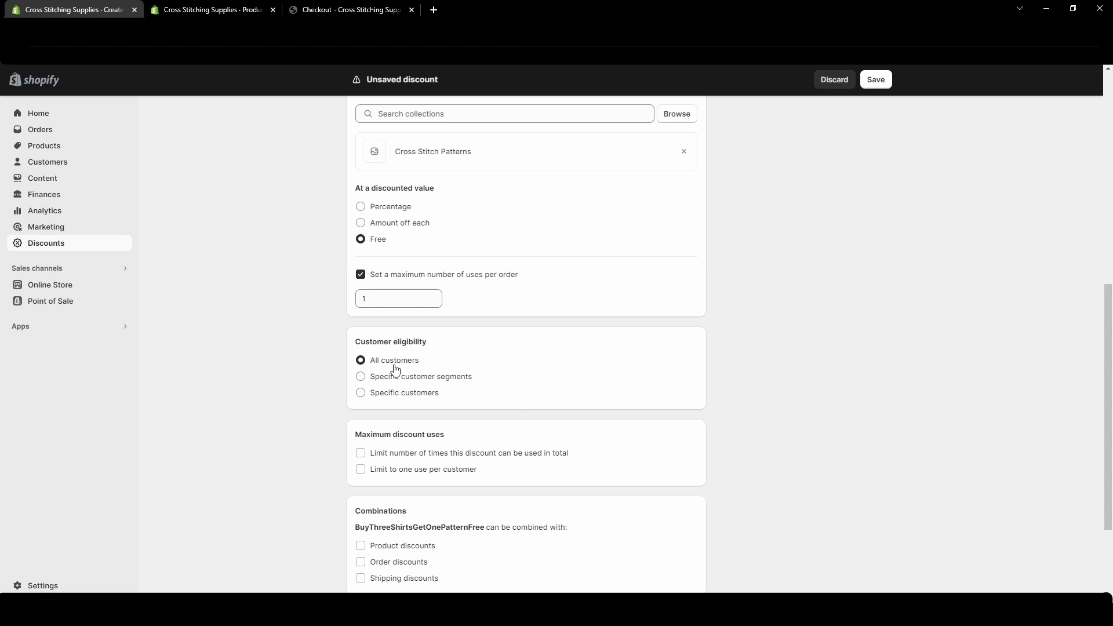
{"action": "left_click", "coordinate": [372, 378]}
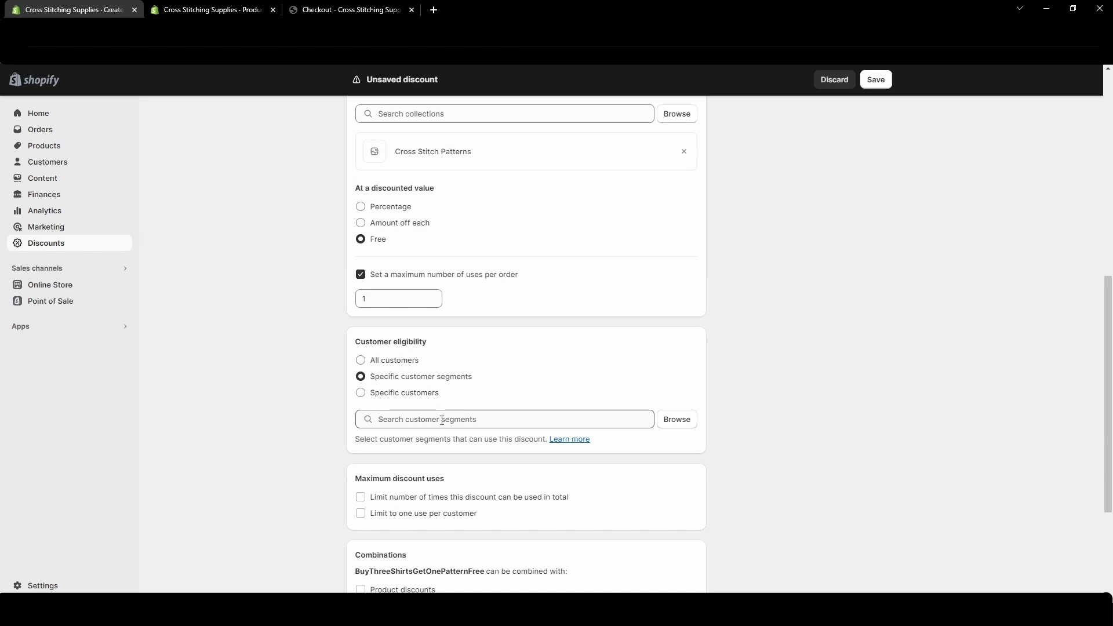
{"action": "left_click", "coordinate": [401, 394]}
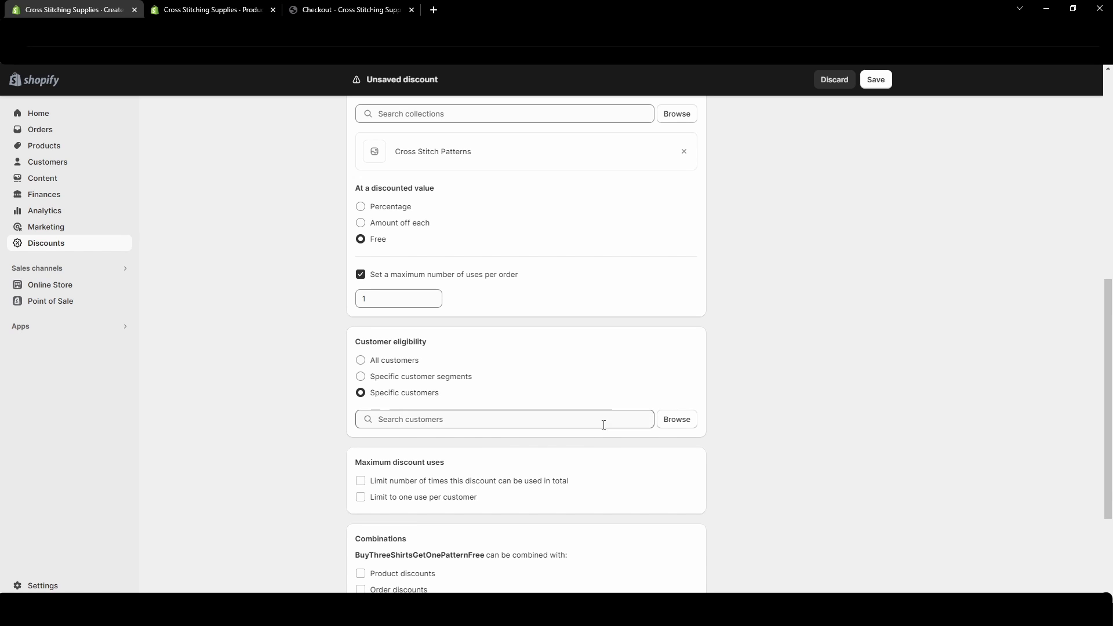
{"action": "left_click", "coordinate": [384, 361]}
{"action": "scroll", "coordinate": [400, 353], "scroll_direction": "down", "scroll_amount": 1}
{"action": "left_click", "coordinate": [423, 337]}
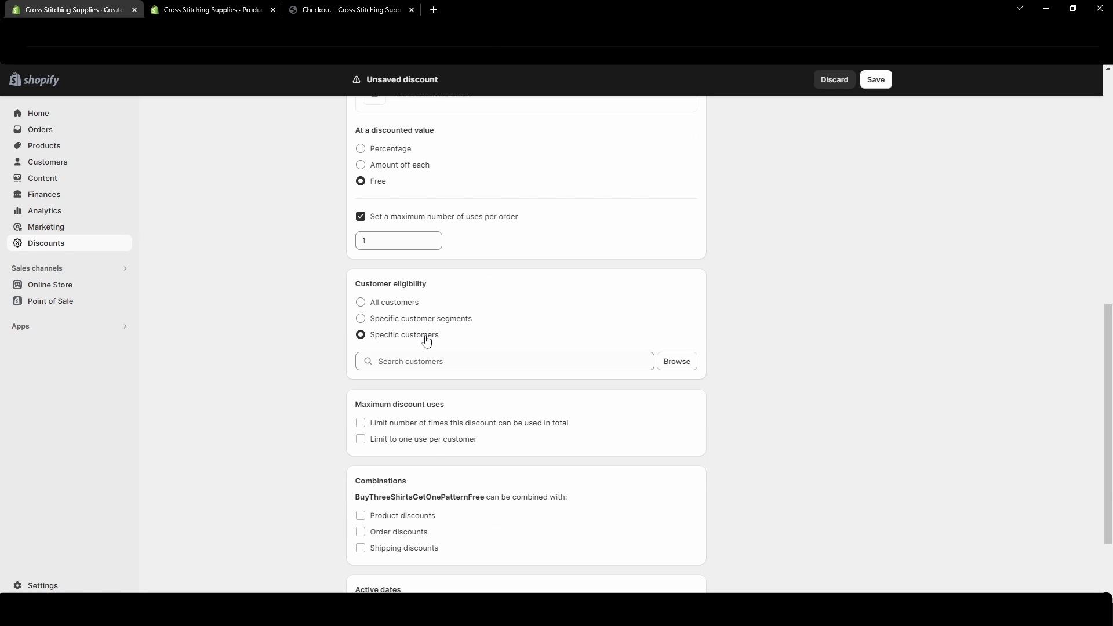
{"action": "left_click", "coordinate": [382, 305]}
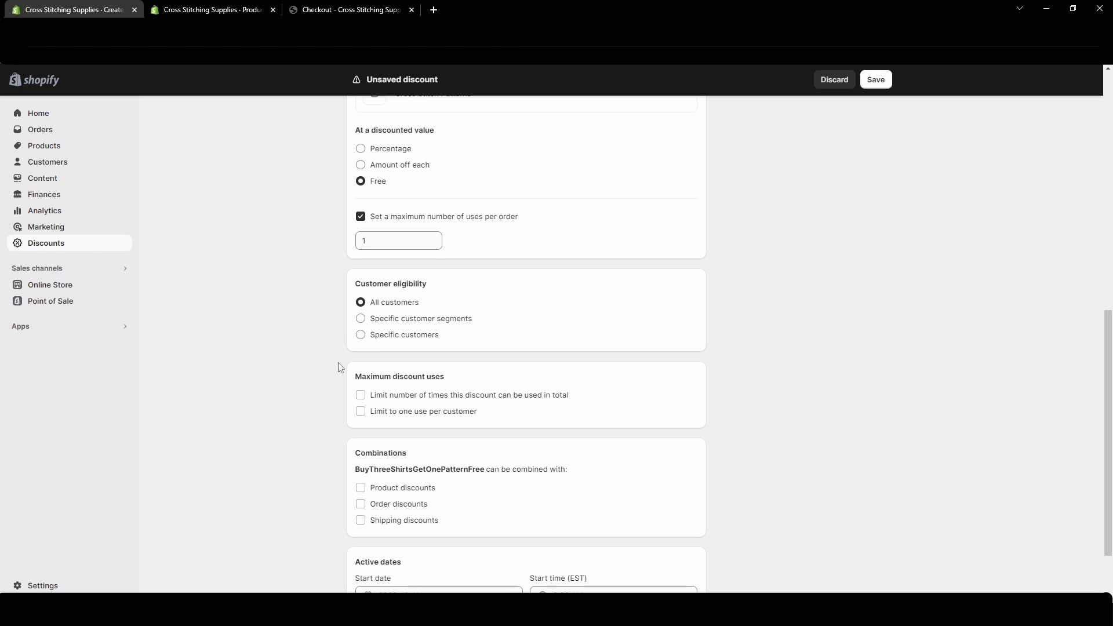
{"action": "scroll", "coordinate": [341, 370], "scroll_direction": "down", "scroll_amount": 1}
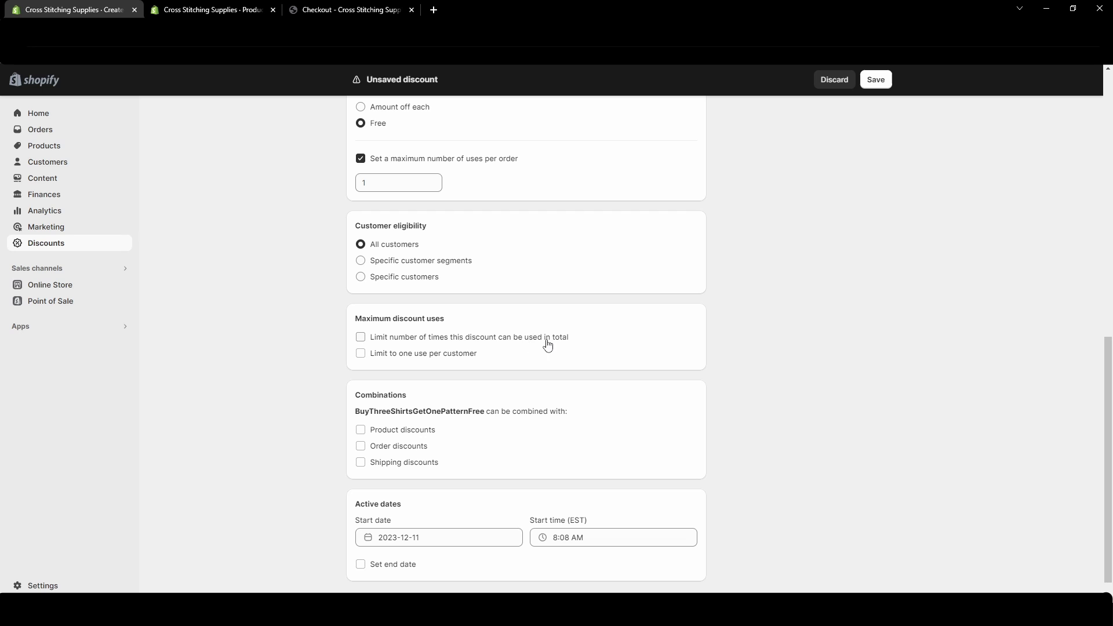
Step: Leave total and per-customer usage limits off, then enable an end date
{"action": "left_click", "coordinate": [361, 339]}
{"action": "left_click", "coordinate": [409, 356]}
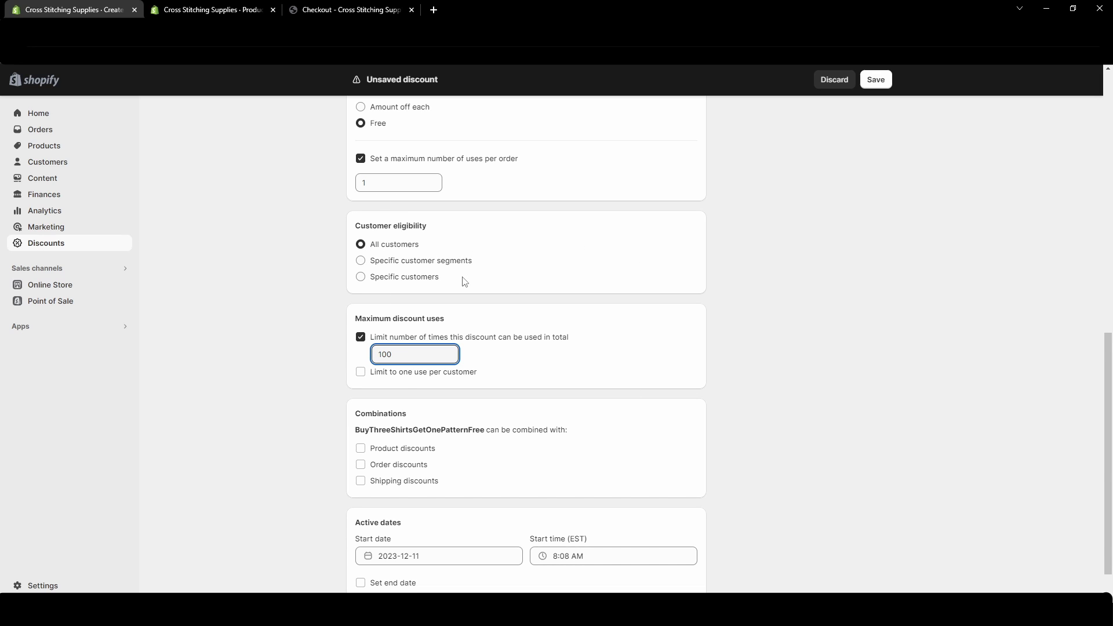
{"action": "left_click", "coordinate": [360, 373]}
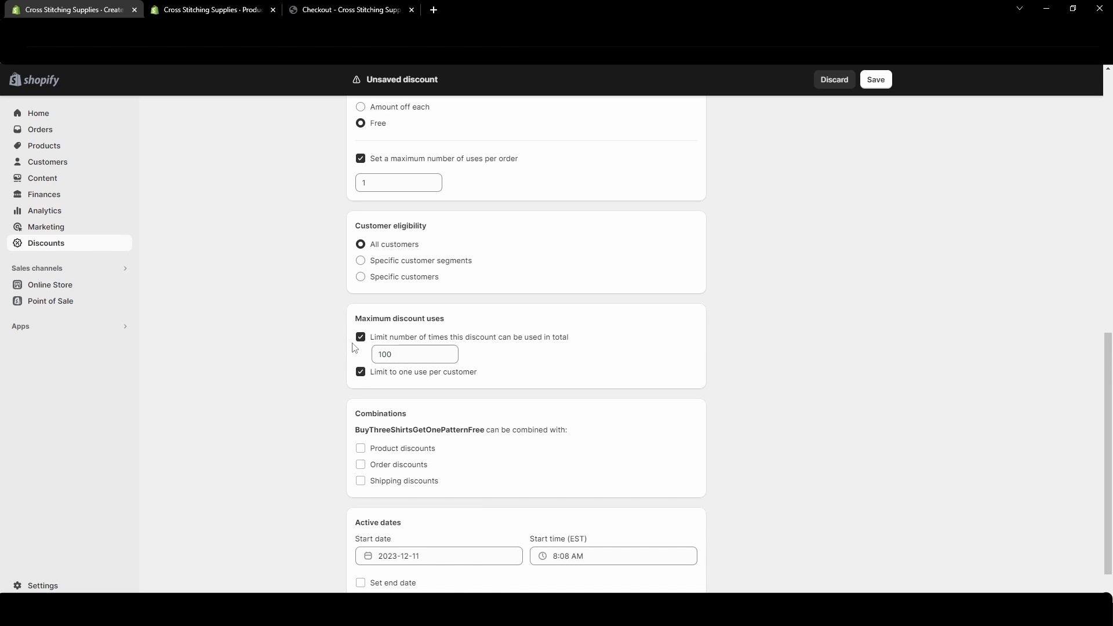
{"action": "left_click", "coordinate": [360, 371]}
{"action": "left_click", "coordinate": [360, 336]}
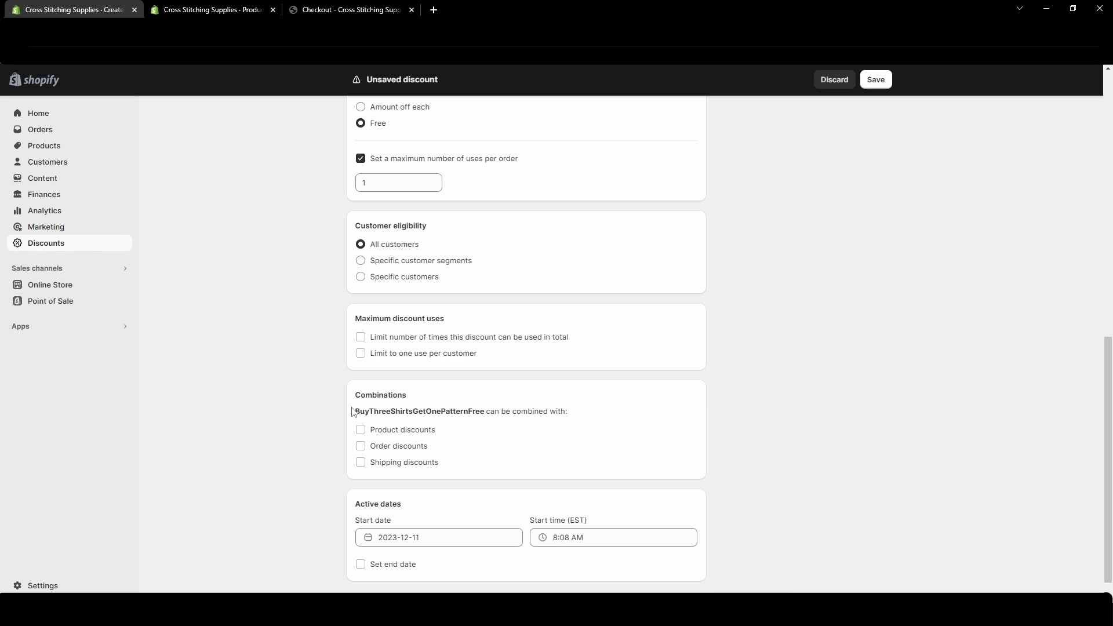
{"action": "scroll", "coordinate": [351, 422], "scroll_direction": "down", "scroll_amount": 1}
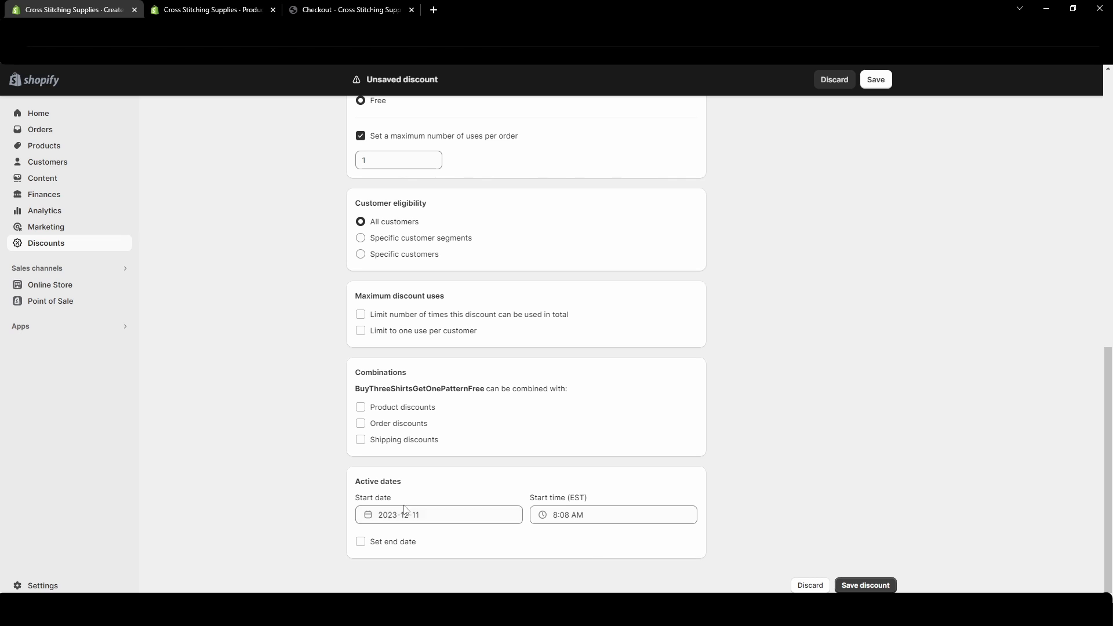
{"action": "left_click", "coordinate": [367, 542]}
{"action": "scroll", "coordinate": [445, 523], "scroll_direction": "down", "scroll_amount": 1}
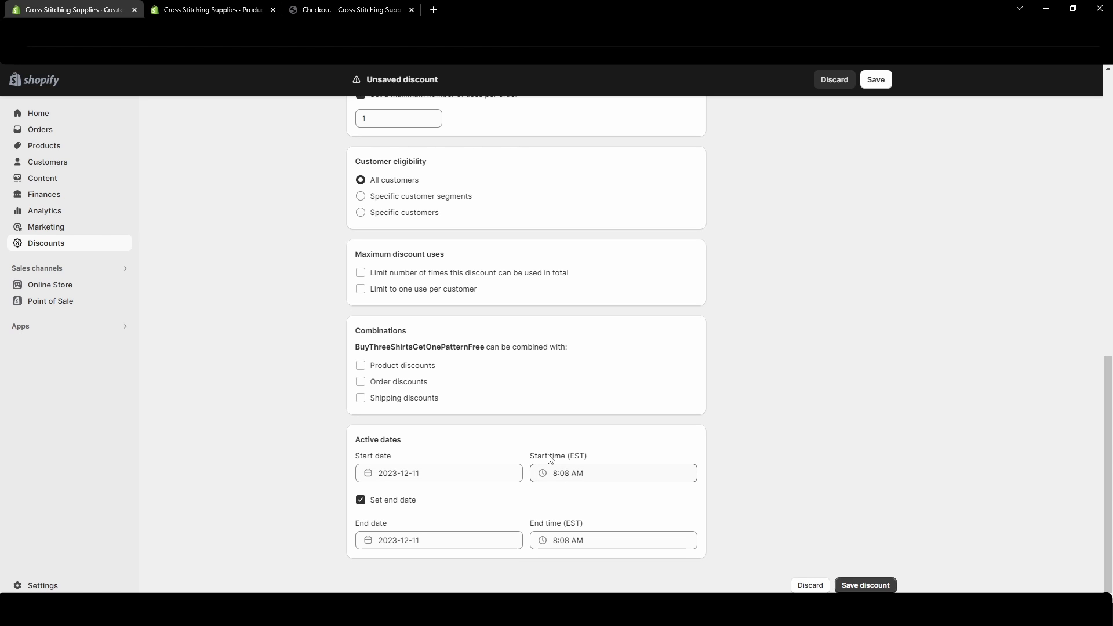
Step: Turn the end date off and save the discount
{"action": "left_click", "coordinate": [382, 500]}
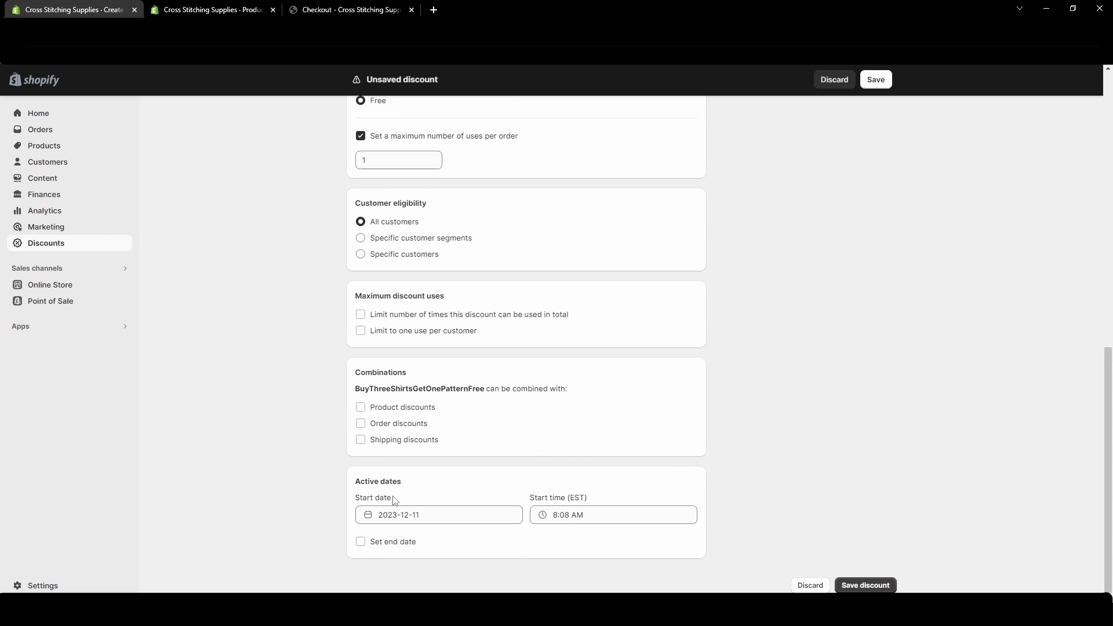
{"action": "left_click", "coordinate": [867, 588]}
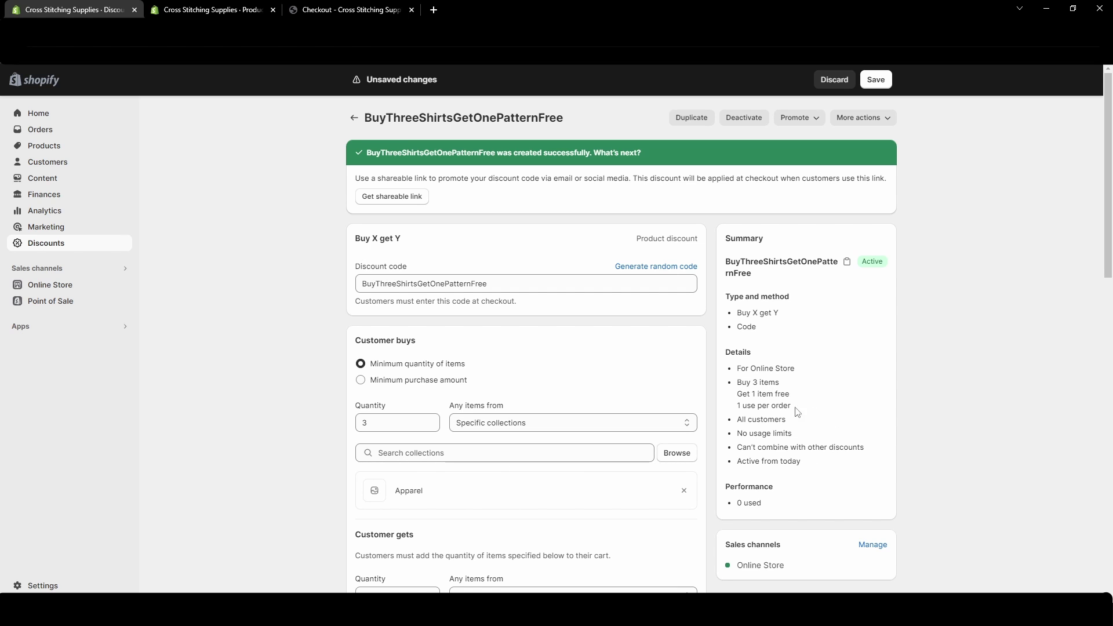
Step: Review the saved discount's summary and view its shareable link
{"action": "scroll", "coordinate": [781, 406], "scroll_direction": "down", "scroll_amount": 1}
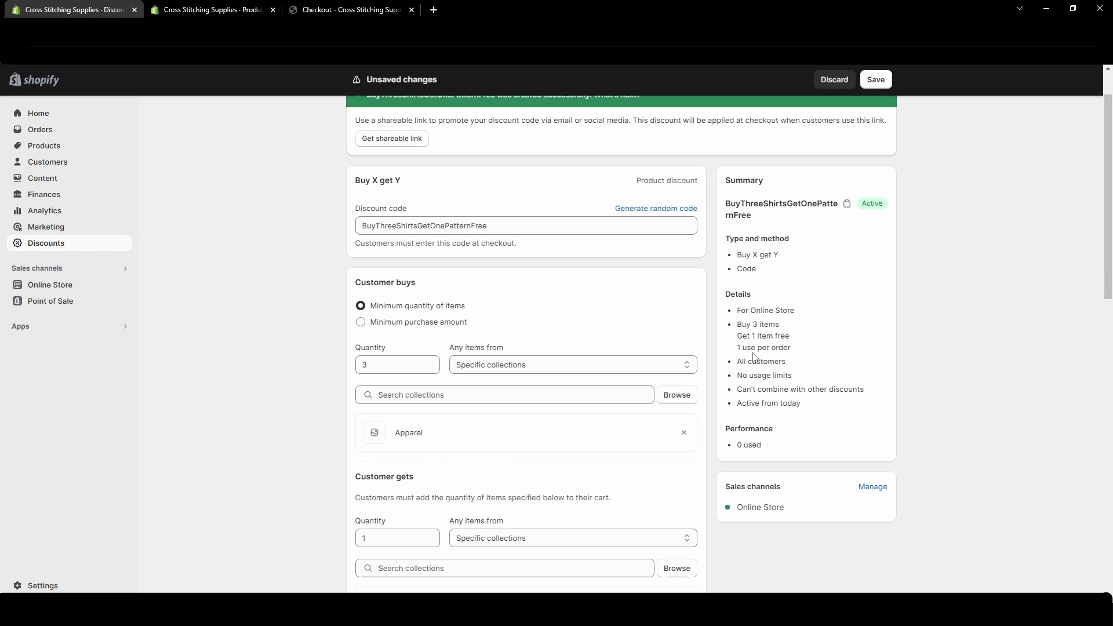
{"action": "scroll", "coordinate": [786, 359], "scroll_direction": "down", "scroll_amount": 2}
{"action": "scroll", "coordinate": [786, 360], "scroll_direction": "up", "scroll_amount": 2}
{"action": "triple_click", "coordinate": [749, 370]}
{"action": "left_click", "coordinate": [749, 371]}
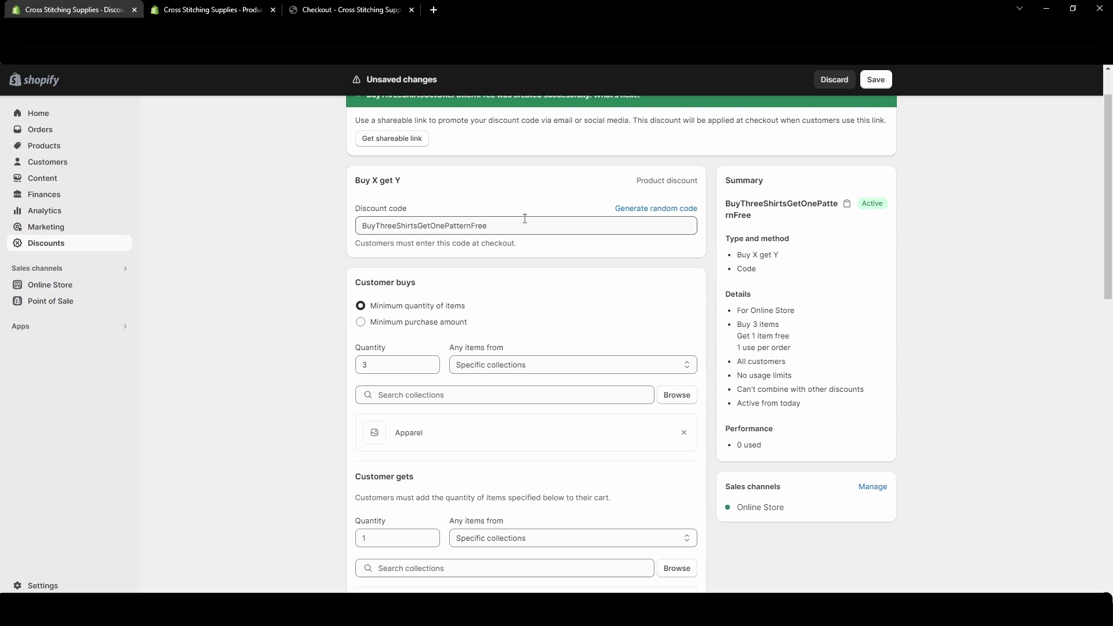
{"action": "scroll", "coordinate": [525, 218], "scroll_direction": "up", "scroll_amount": 1}
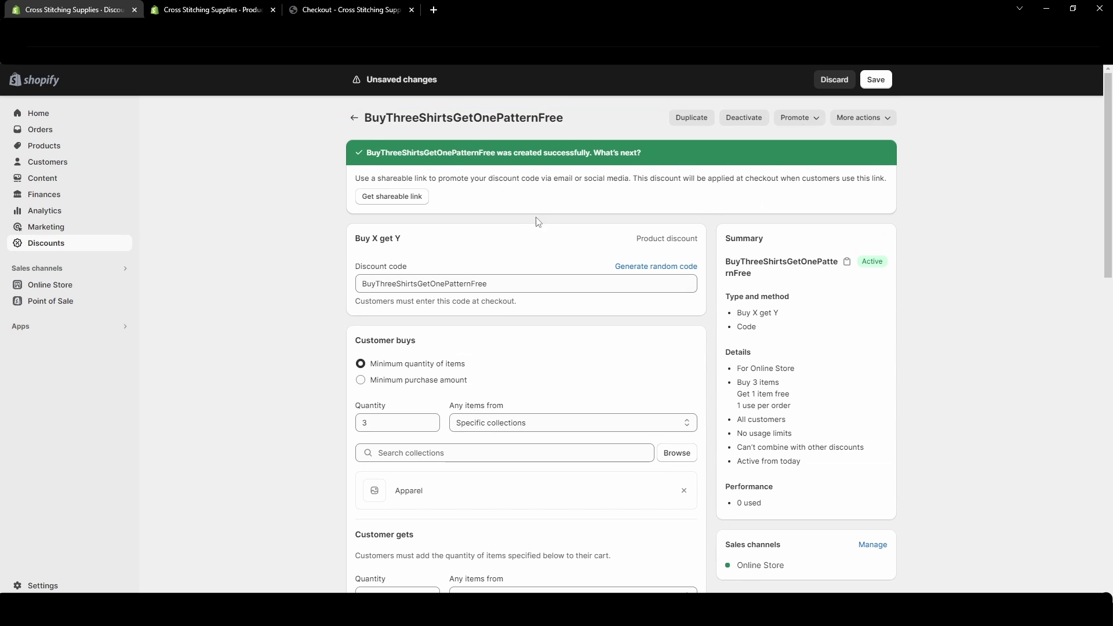
{"action": "left_click", "coordinate": [407, 197]}
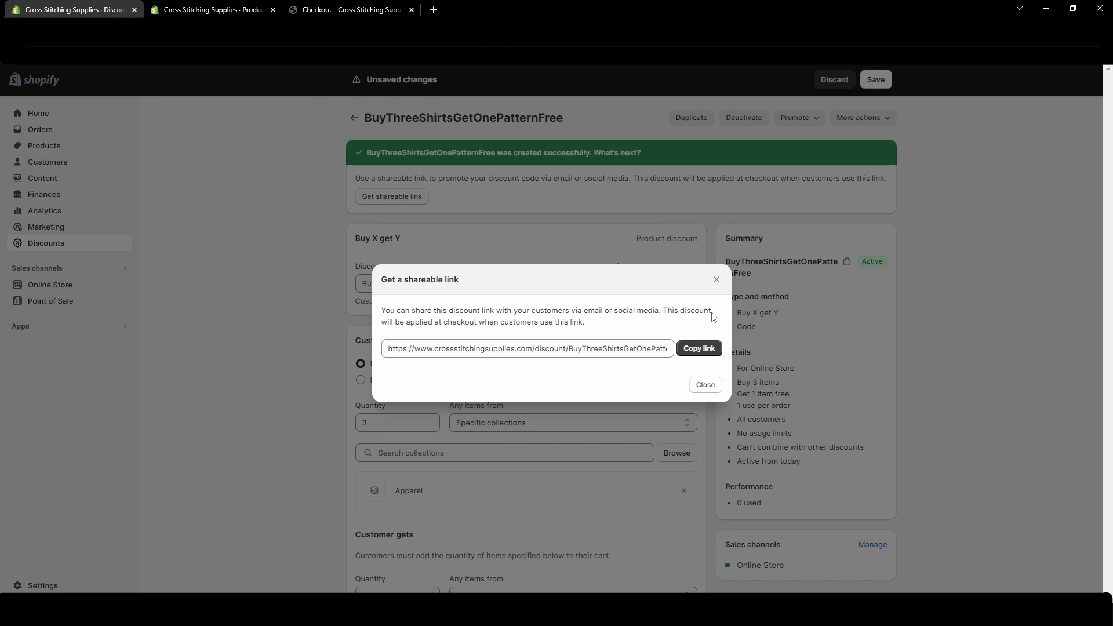
{"action": "left_click", "coordinate": [717, 281]}
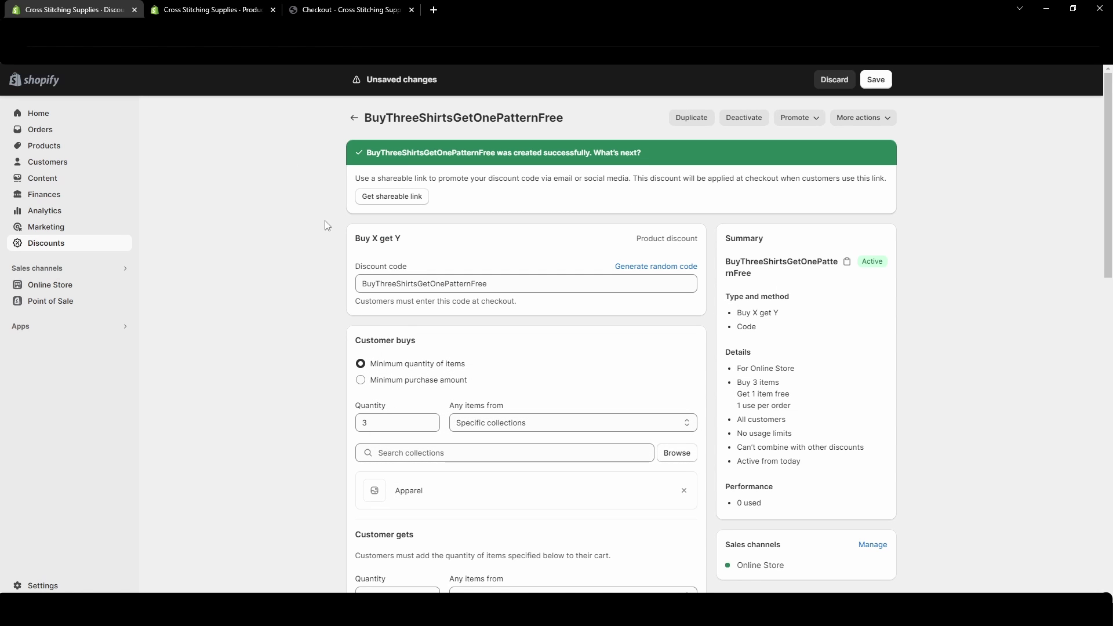
Step: Reopen the shareable link via Promote, select the code, then view the storefront cart
{"action": "left_click", "coordinate": [810, 123]}
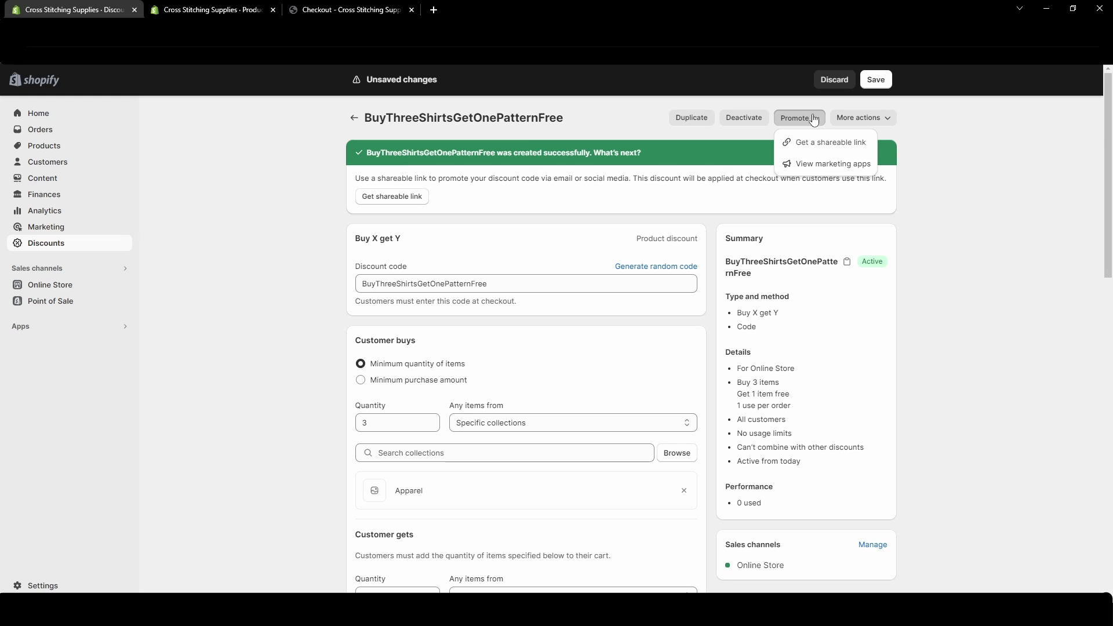
{"action": "left_click", "coordinate": [809, 119]}
{"action": "left_click", "coordinate": [804, 119]}
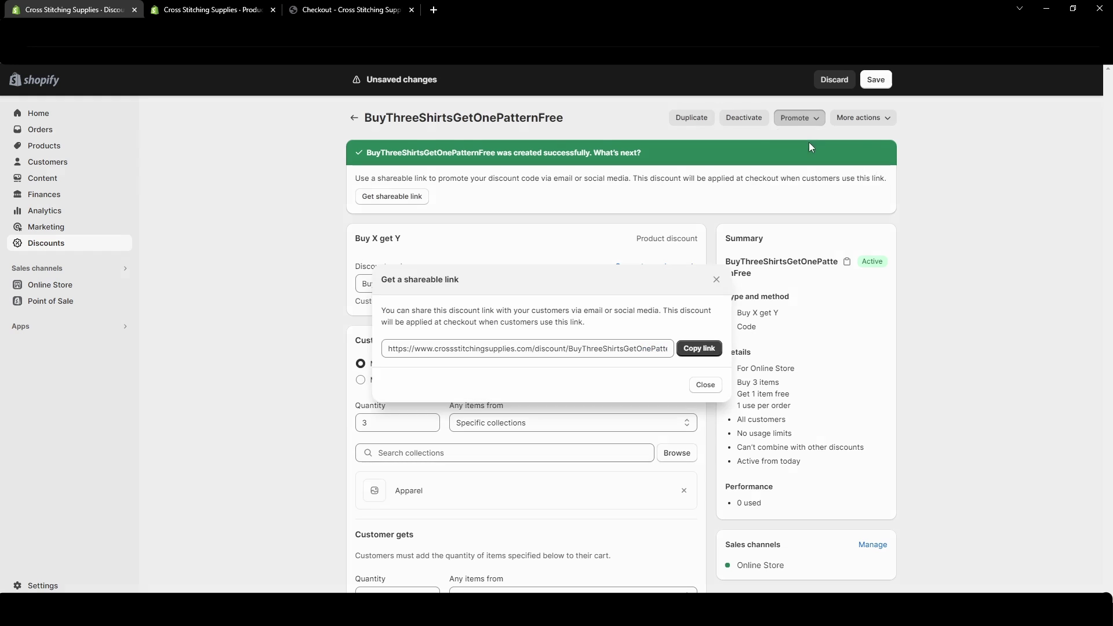
{"action": "left_click", "coordinate": [823, 143]}
{"action": "left_click", "coordinate": [719, 282]}
{"action": "left_click_drag", "start_coordinate": [690, 283], "coordinate": [330, 288]}
{"action": "key", "text": "ctrl+c"}
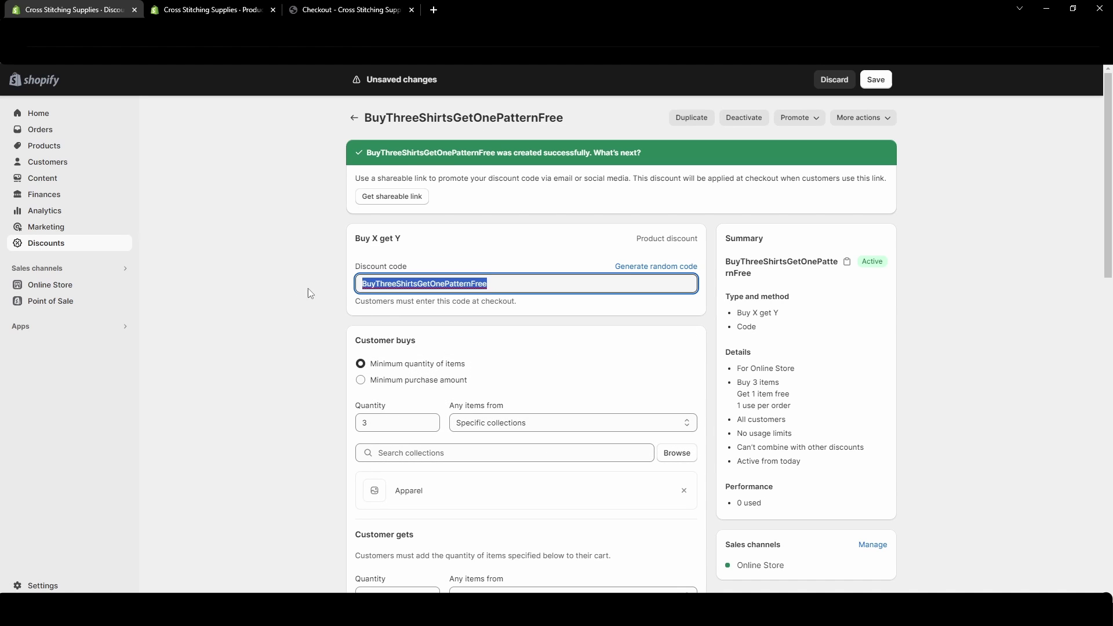
{"action": "left_click", "coordinate": [279, 289]}
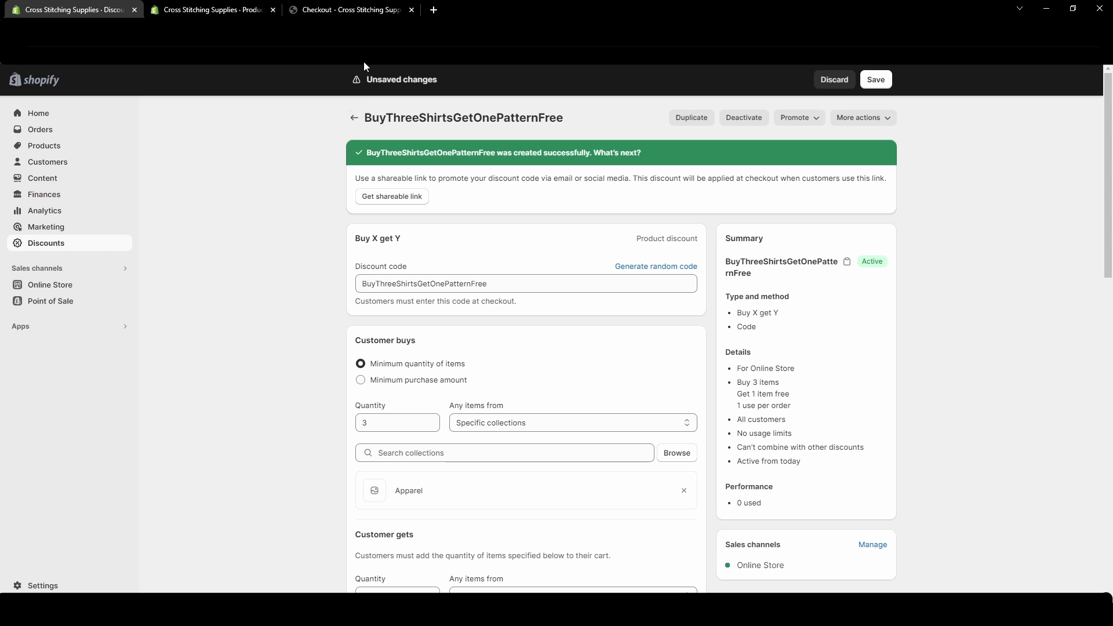
{"action": "left_click", "coordinate": [348, 10]}
{"action": "left_click", "coordinate": [861, 110]}
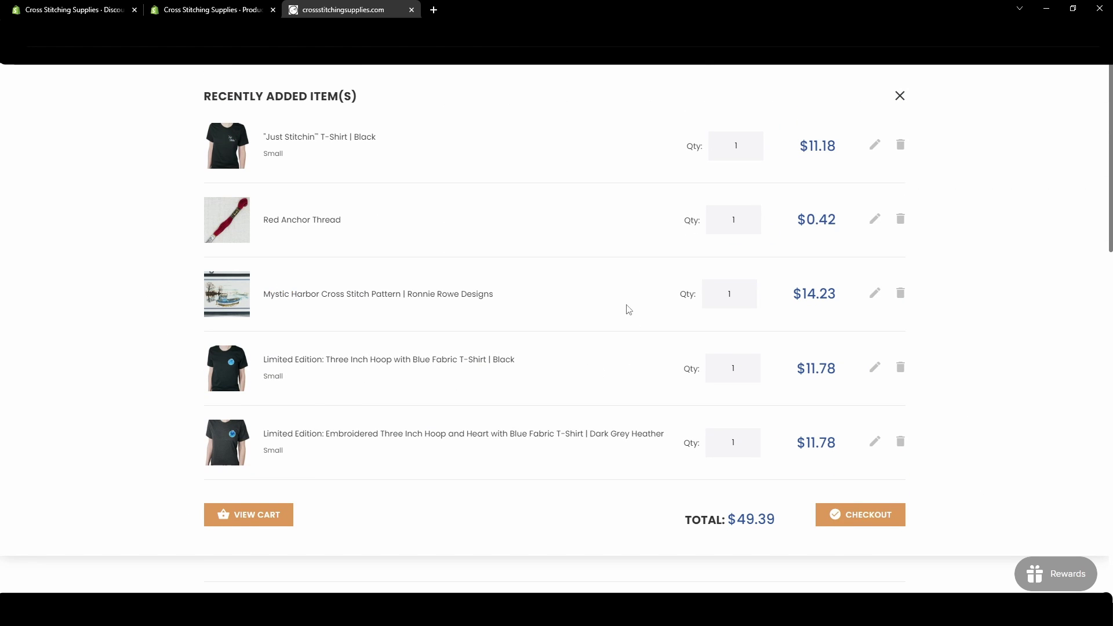
Step: Go from the cart popup to the full cart page and proceed to checkout
{"action": "left_click", "coordinate": [278, 514]}
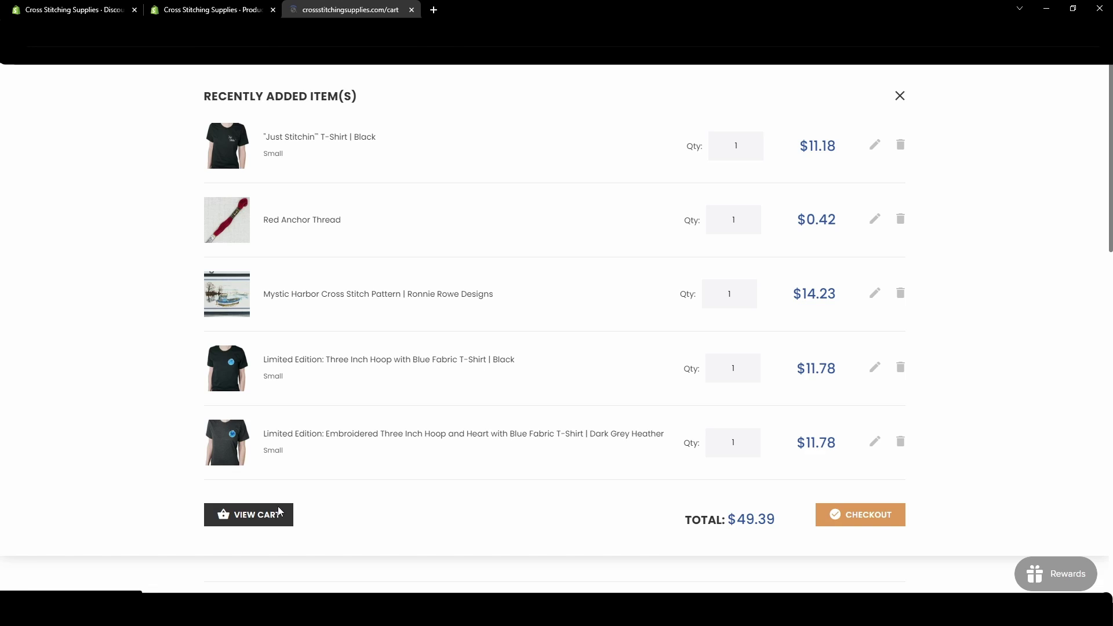
{"action": "scroll", "coordinate": [287, 509], "scroll_direction": "down", "scroll_amount": 8}
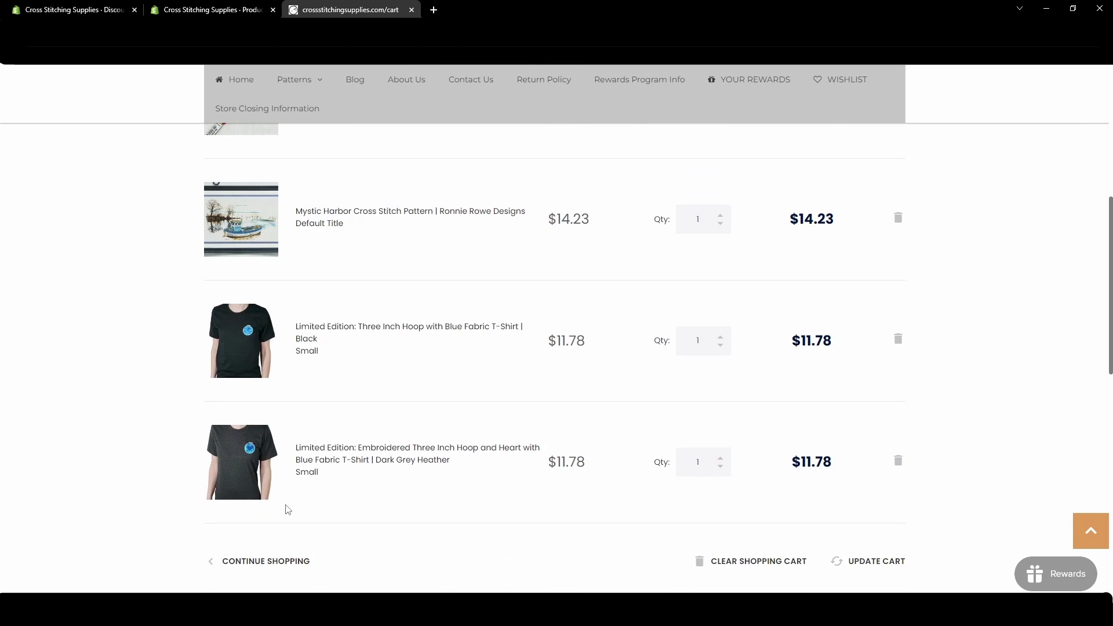
{"action": "scroll", "coordinate": [559, 266], "scroll_direction": "down", "scroll_amount": 3}
{"action": "scroll", "coordinate": [726, 398], "scroll_direction": "down", "scroll_amount": 2}
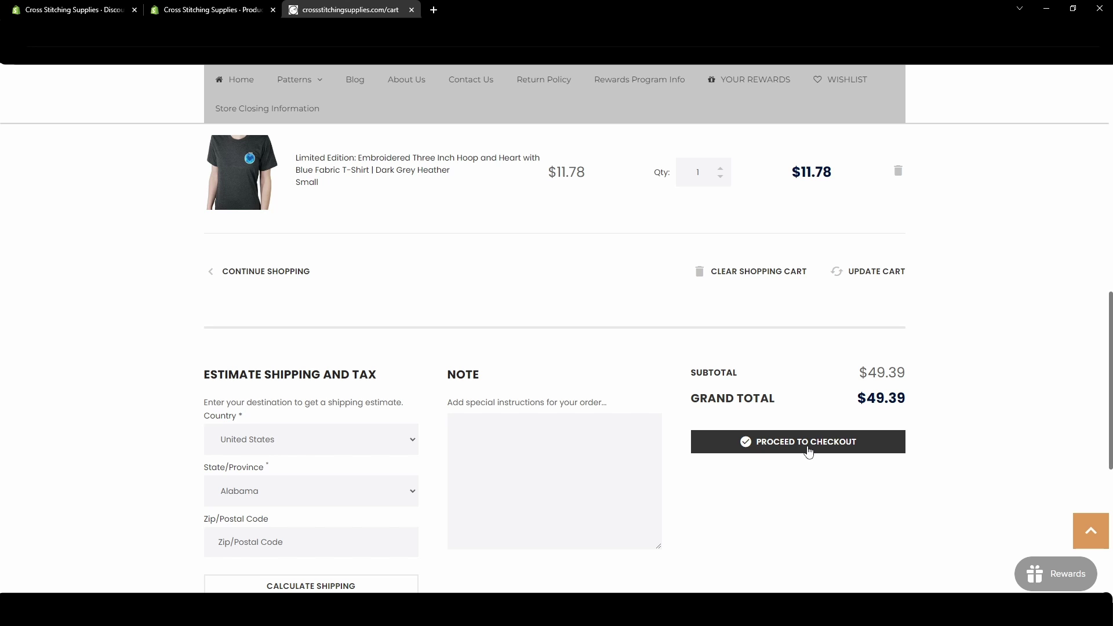
{"action": "left_click", "coordinate": [695, 391]}
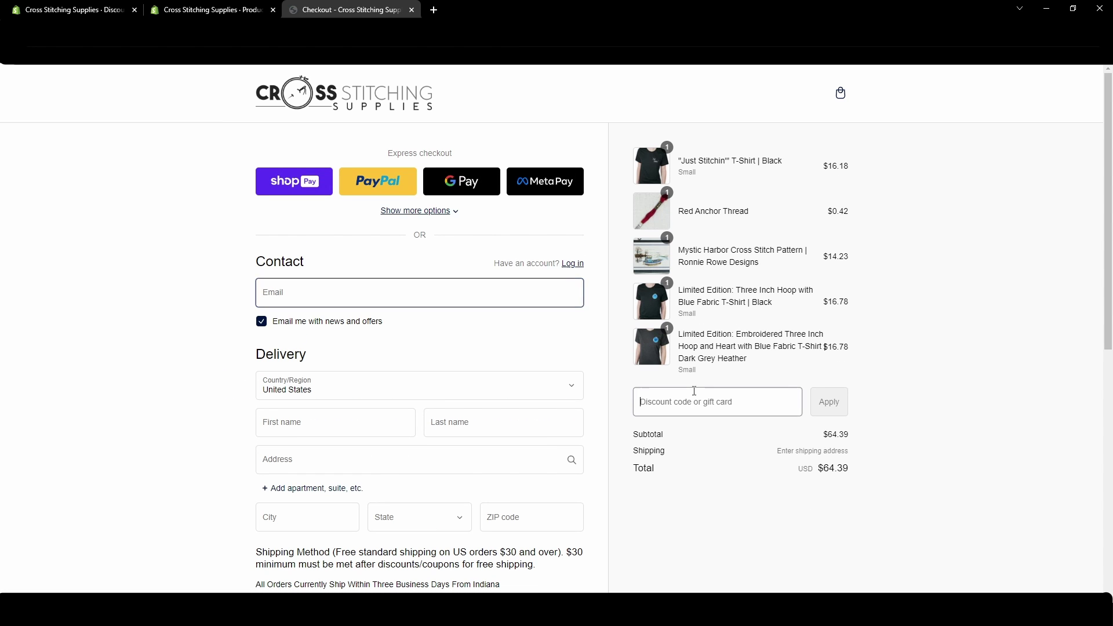
Step: Apply BuyThreeShirtsGetOnePatternFree at checkout, then remove it to restore the $64.39 total
{"action": "key", "text": "ctrl+v"}
{"action": "left_click", "coordinate": [831, 404]}
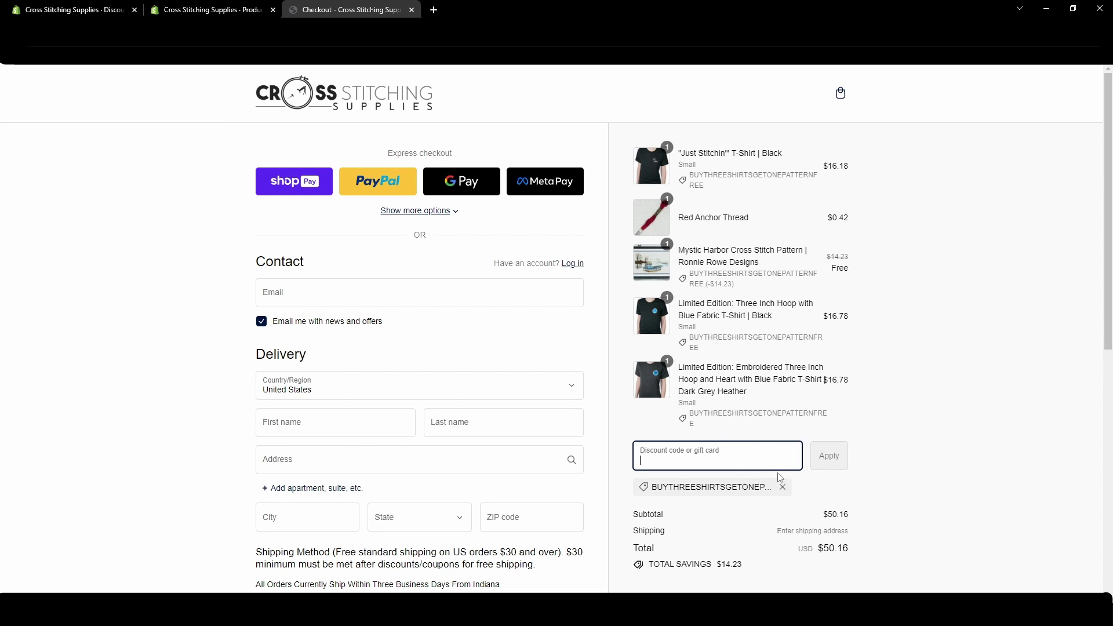
{"action": "left_click", "coordinate": [783, 492]}
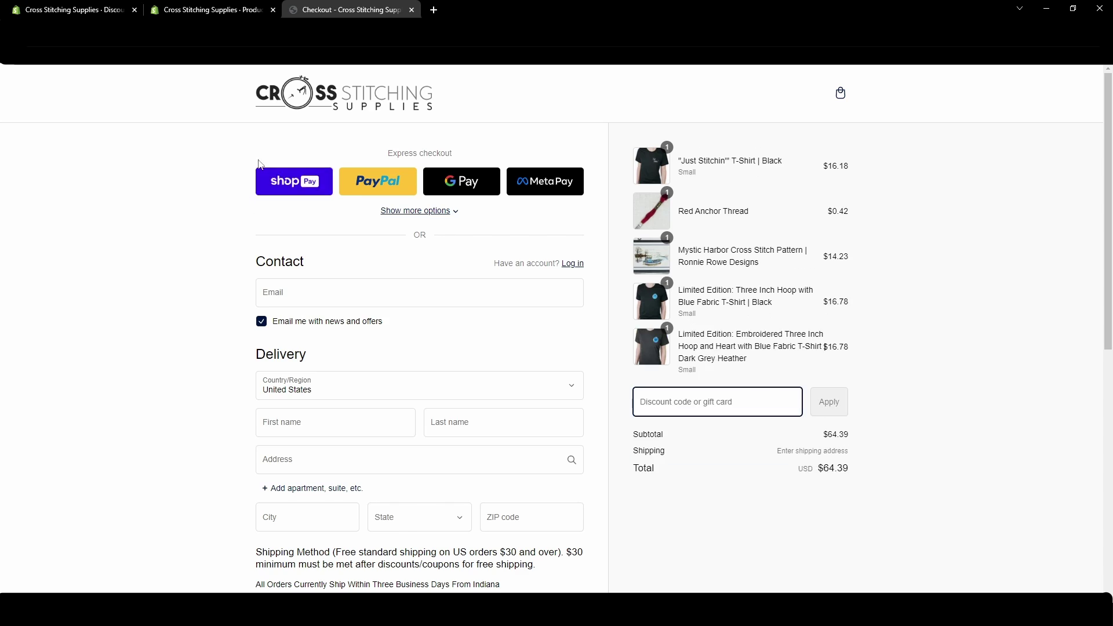
{"action": "key", "text": "ctrl+1"}
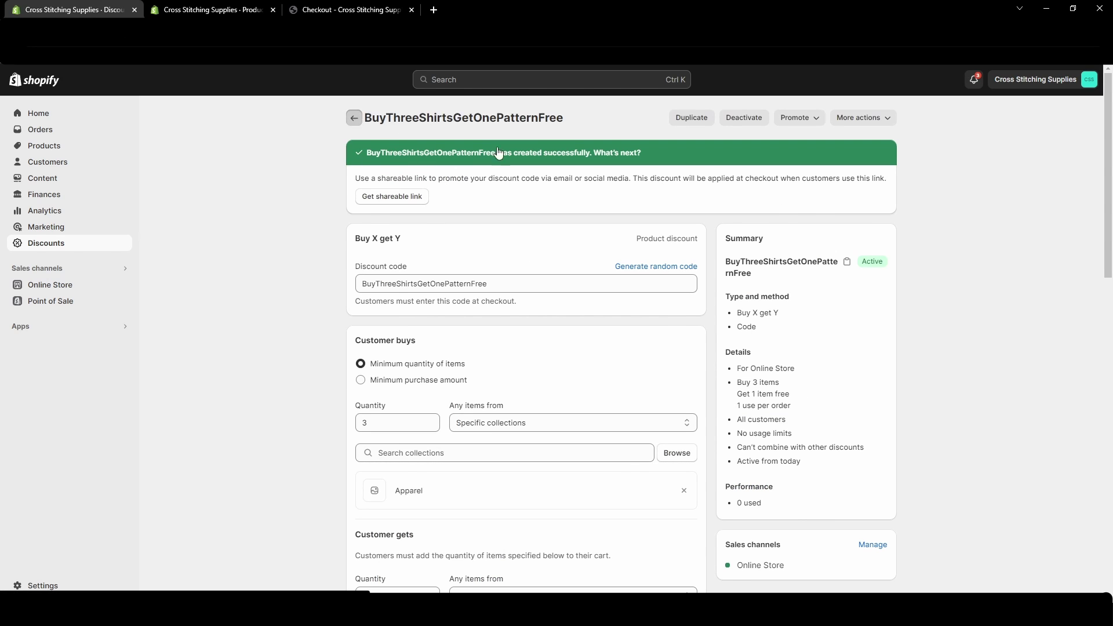
Step: Create a new Buy X get Y discount using the Automatic discount method
{"action": "left_click", "coordinate": [354, 118]}
{"action": "left_click", "coordinate": [1055, 117]}
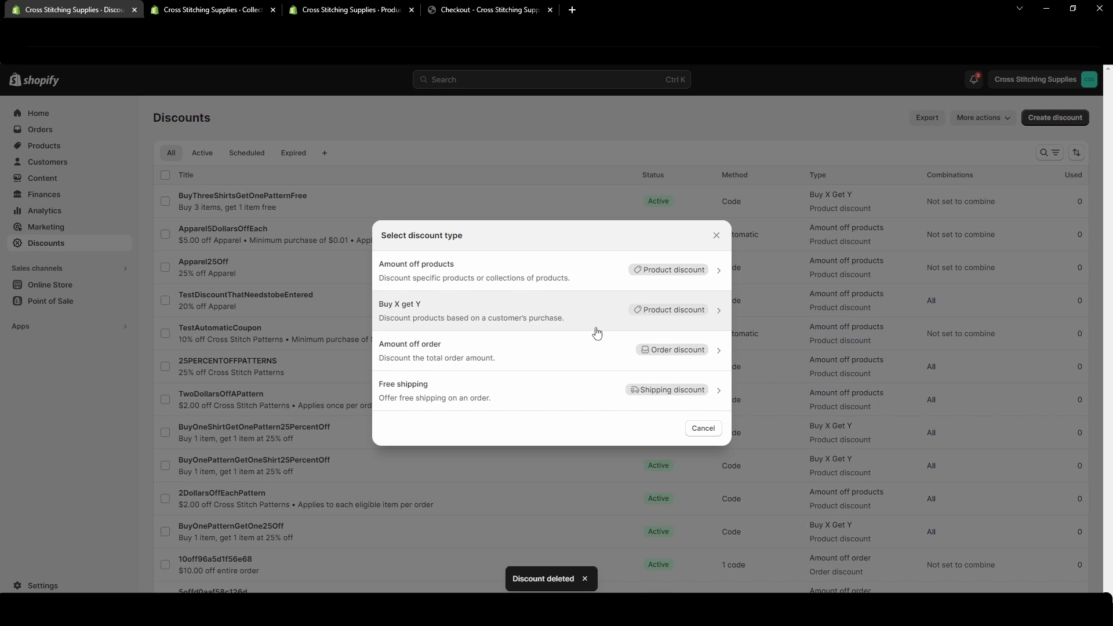
{"action": "left_click", "coordinate": [572, 313]}
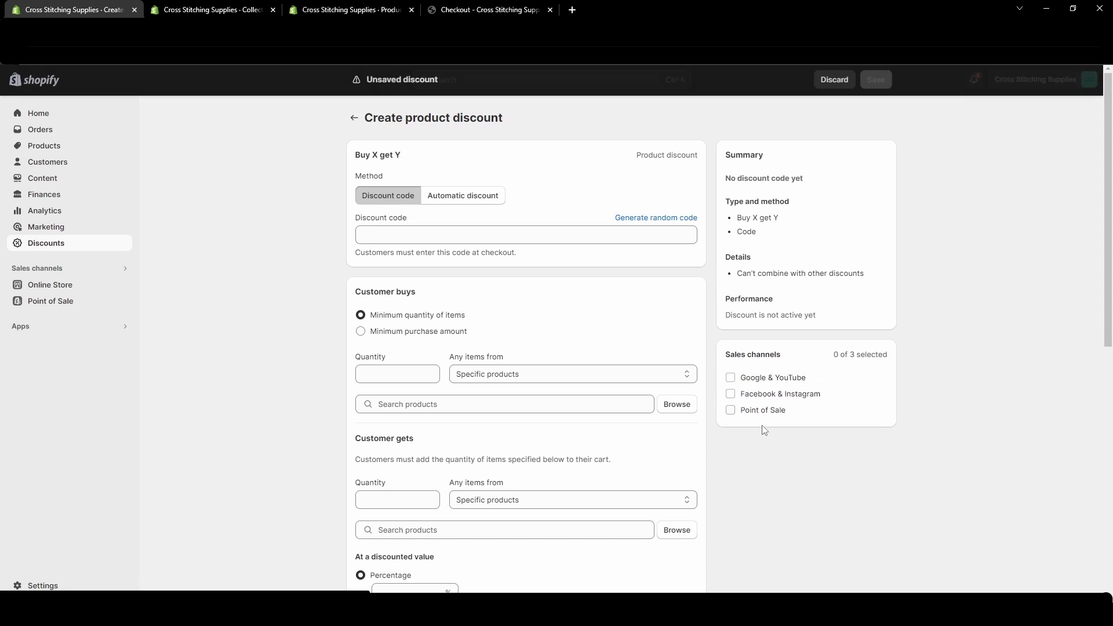
{"action": "left_click", "coordinate": [473, 199]}
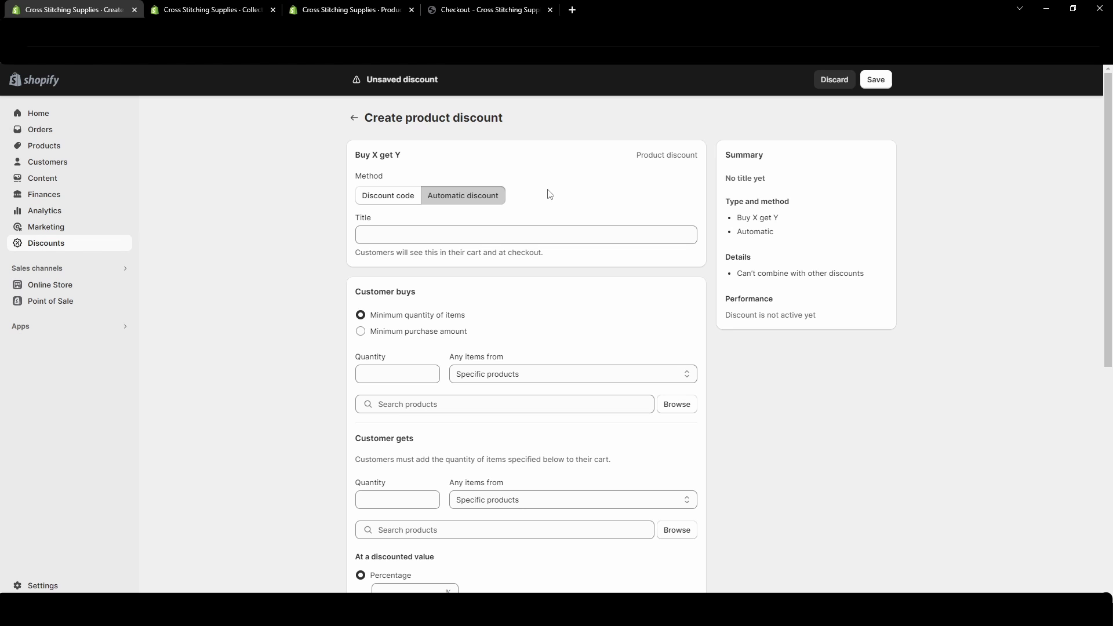
{"action": "scroll", "coordinate": [550, 195], "scroll_direction": "down", "scroll_amount": 7}
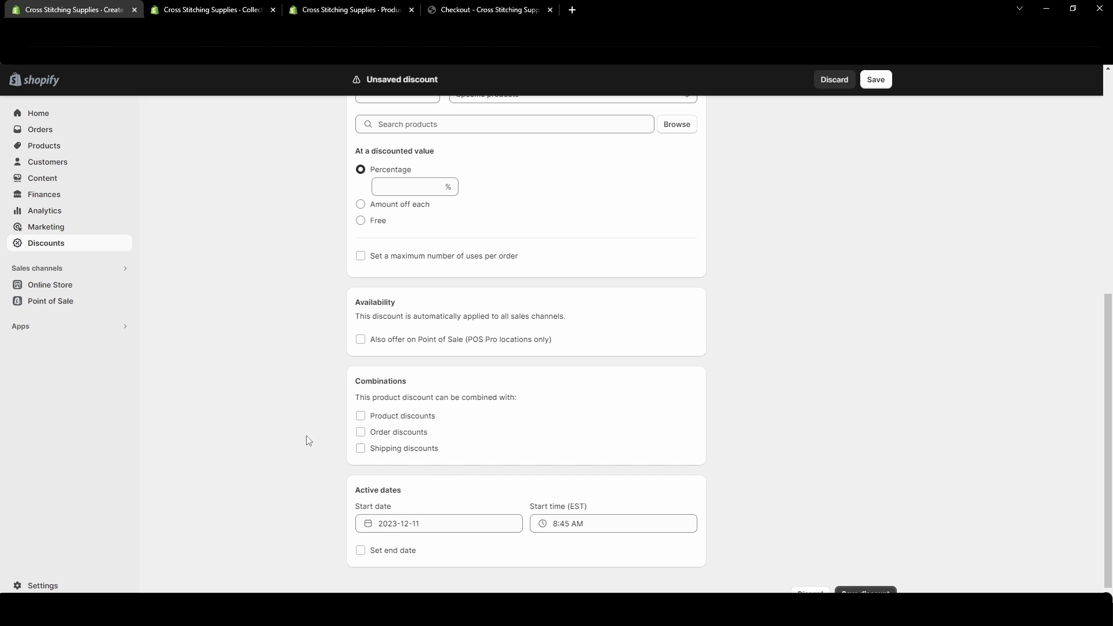
{"action": "scroll", "coordinate": [549, 492], "scroll_direction": "up", "scroll_amount": 5}
{"action": "scroll", "coordinate": [551, 497], "scroll_direction": "up", "scroll_amount": 2}
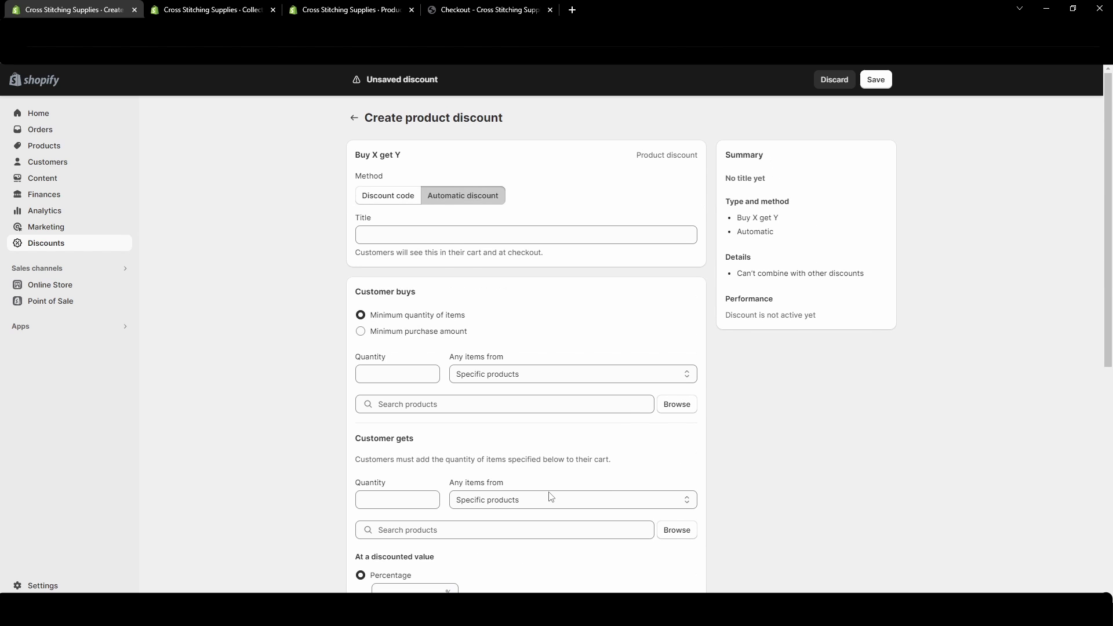
{"action": "left_click", "coordinate": [473, 231]}
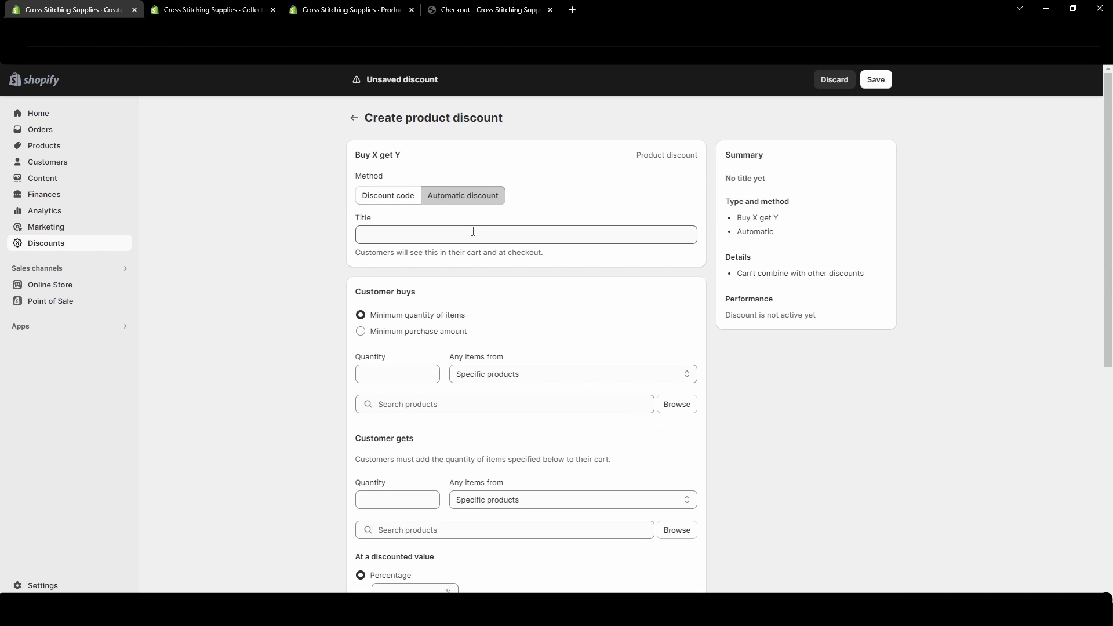
Step: Enter Spend100GetAllThread50PercentOff as the automatic discount's title
{"action": "left_click", "coordinate": [469, 232]}
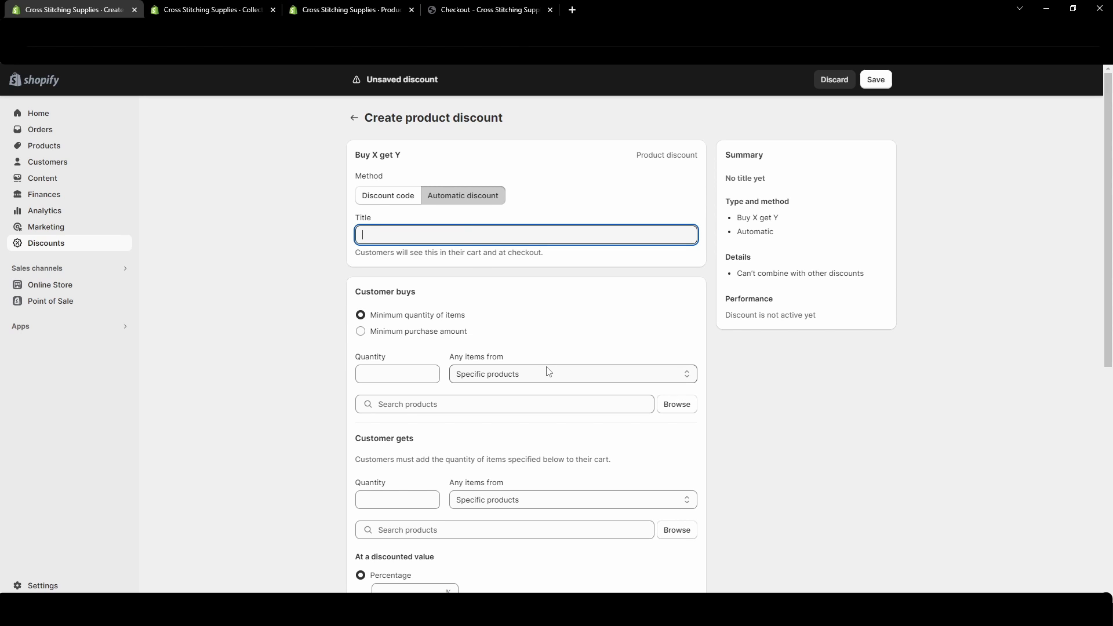
{"action": "type", "text": "Spend100"}
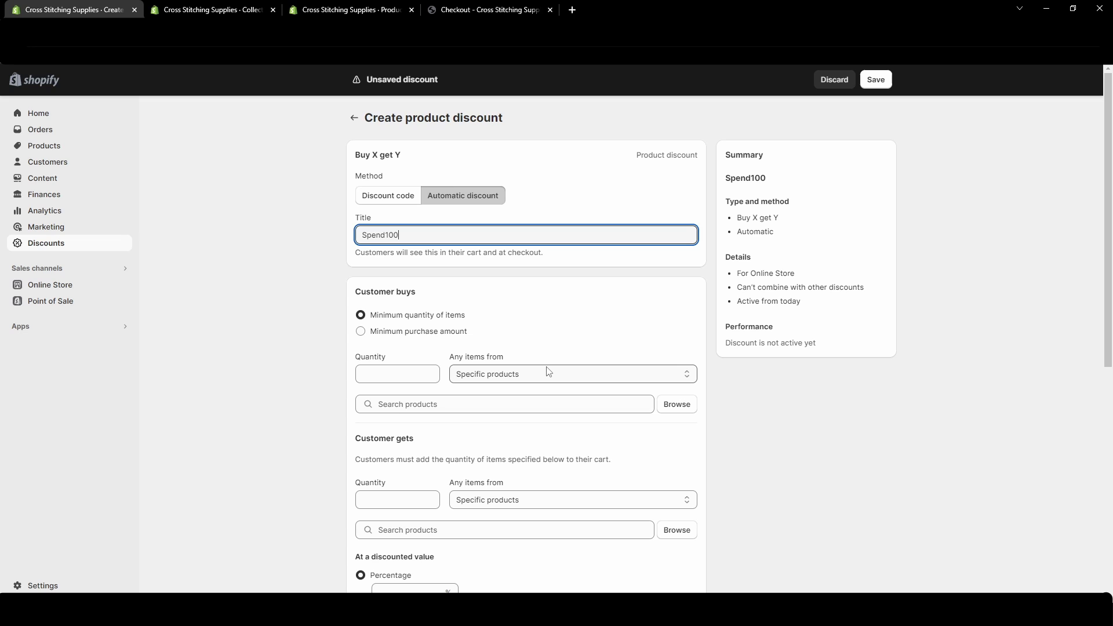
{"action": "type", "text": "GetAllThread50PercentOff"}
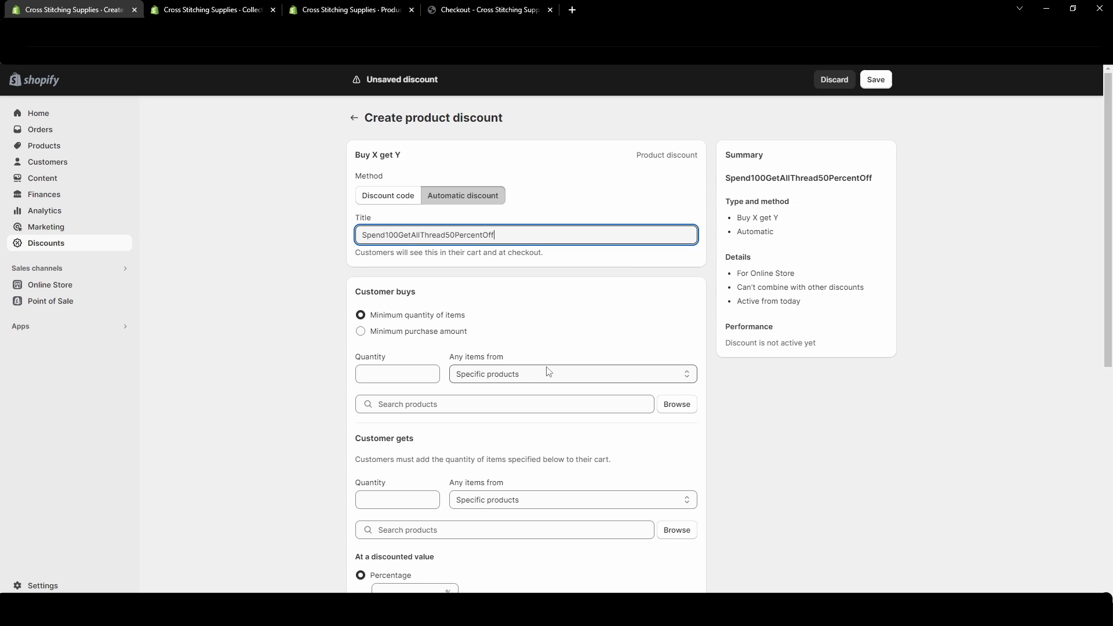
Step: Require a minimum purchase amount of $100.00 to qualify
{"action": "left_click", "coordinate": [429, 332]}
{"action": "left_click", "coordinate": [406, 374]}
{"action": "type", "text": "100"}
{"action": "left_click", "coordinate": [333, 386]}
Step: Limit qualifying items to the All collection
{"action": "left_click", "coordinate": [572, 374]}
{"action": "left_click", "coordinate": [572, 394]}
{"action": "left_click", "coordinate": [542, 406]}
{"action": "type", "text": "all"}
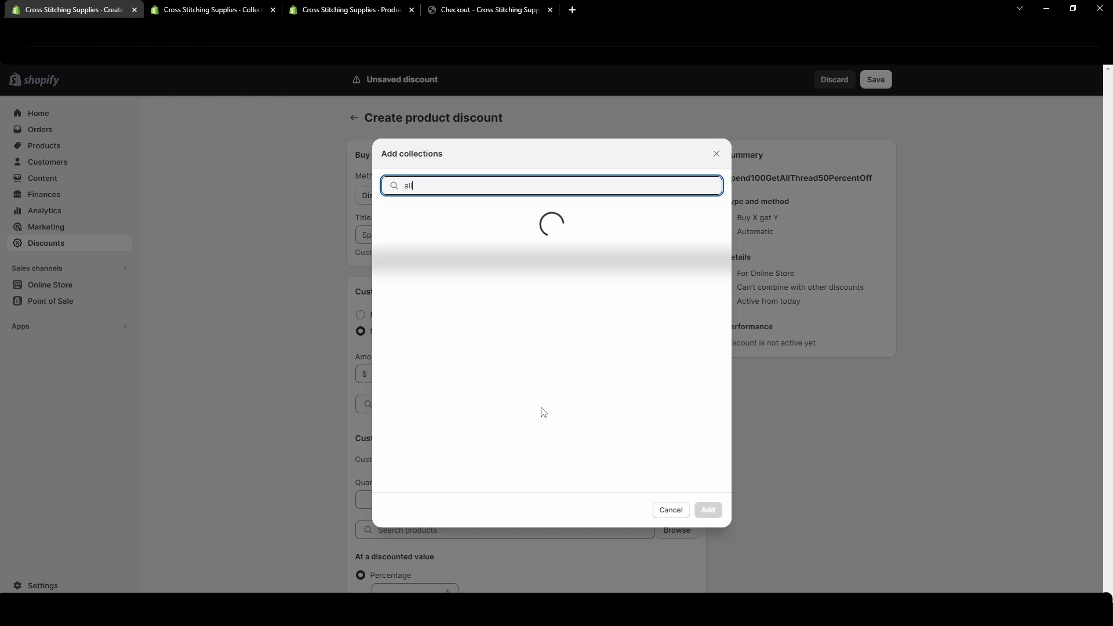
{"action": "left_click", "coordinate": [387, 220]}
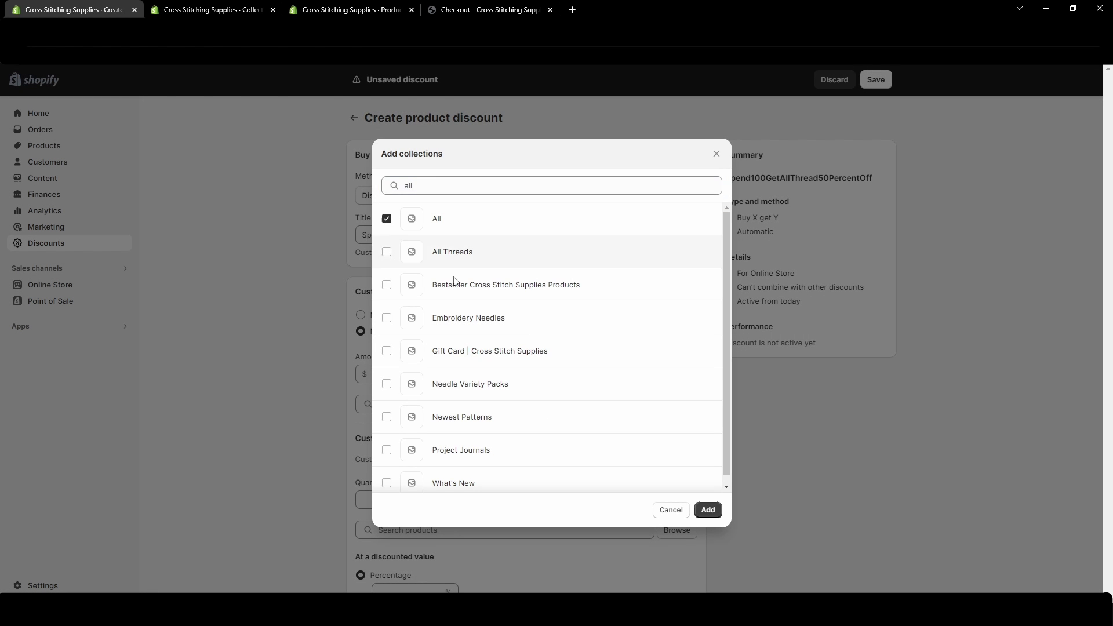
{"action": "left_click", "coordinate": [708, 510]}
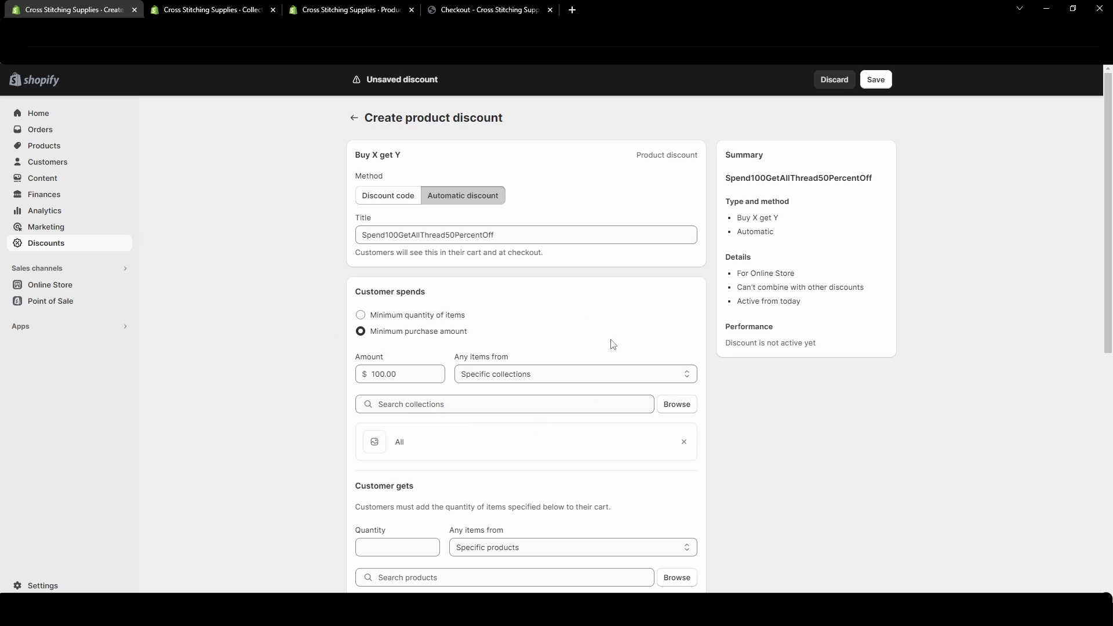
Step: Begin entering the Customer gets quantity, which currently reads 100
{"action": "left_click_drag", "start_coordinate": [398, 235], "coordinate": [473, 255]}
{"action": "left_click", "coordinate": [257, 358]}
{"action": "scroll", "coordinate": [281, 356], "scroll_direction": "down", "scroll_amount": 3}
{"action": "scroll", "coordinate": [346, 376], "scroll_direction": "down", "scroll_amount": 1}
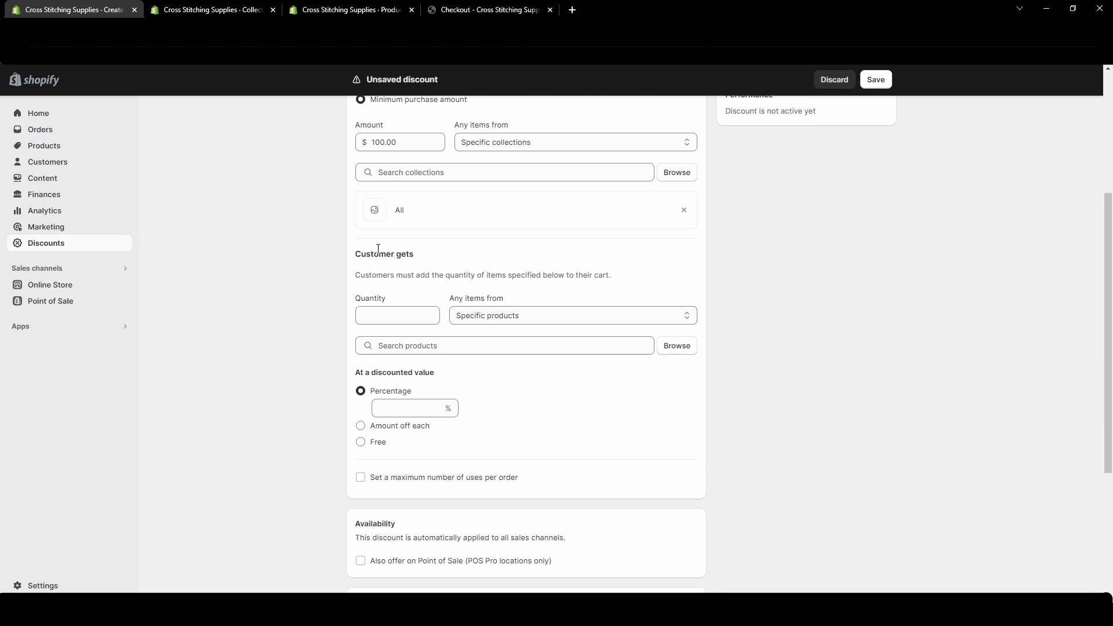
{"action": "left_click", "coordinate": [411, 317]}
{"action": "type", "text": "1"}
{"action": "left_click_drag", "start_coordinate": [496, 275], "coordinate": [624, 281]}
Step: Set the Customer gets quantity to 5
{"action": "left_click", "coordinate": [385, 313]}
{"action": "left_click_drag", "start_coordinate": [428, 316], "coordinate": [340, 331]}
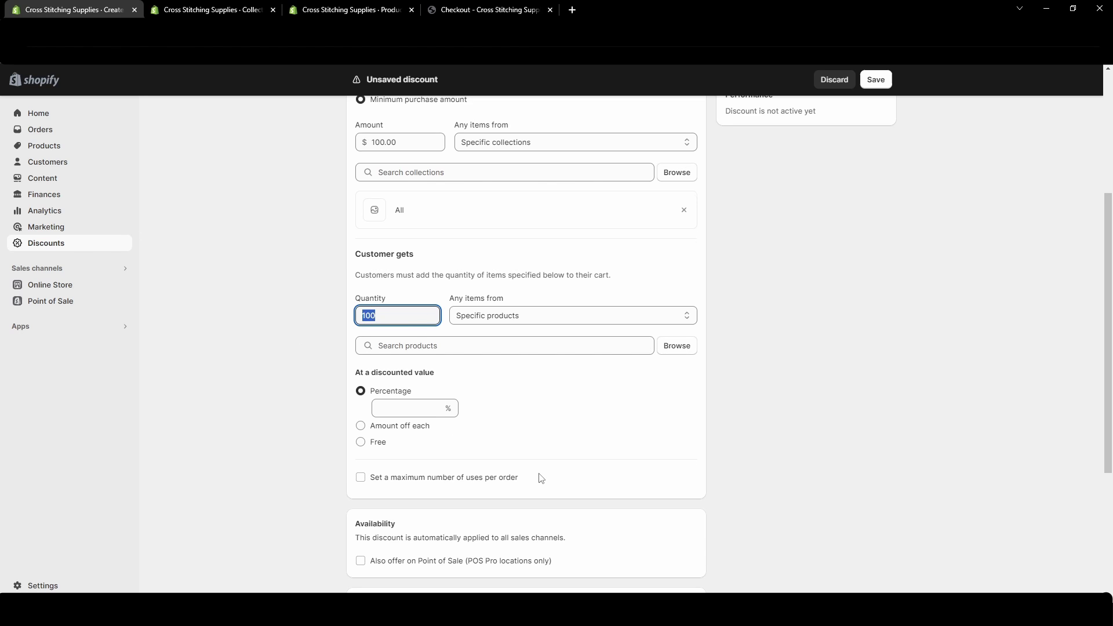
{"action": "scroll", "coordinate": [541, 478], "scroll_direction": "up", "scroll_amount": 4}
{"action": "left_click", "coordinate": [414, 235]}
{"action": "mouse_move", "coordinate": [412, 241]}
{"action": "left_mouse_down"}
{"action": "mouse_move", "coordinate": [492, 251]}
{"action": "mouse_move", "coordinate": [425, 255]}
{"action": "left_mouse_up"}
{"action": "left_click", "coordinate": [313, 375]}
{"action": "scroll", "coordinate": [313, 375], "scroll_direction": "down", "scroll_amount": 4}
{"action": "scroll", "coordinate": [313, 376], "scroll_direction": "up", "scroll_amount": 1}
{"action": "double_click", "coordinate": [387, 380]}
{"action": "type", "text": "5"}
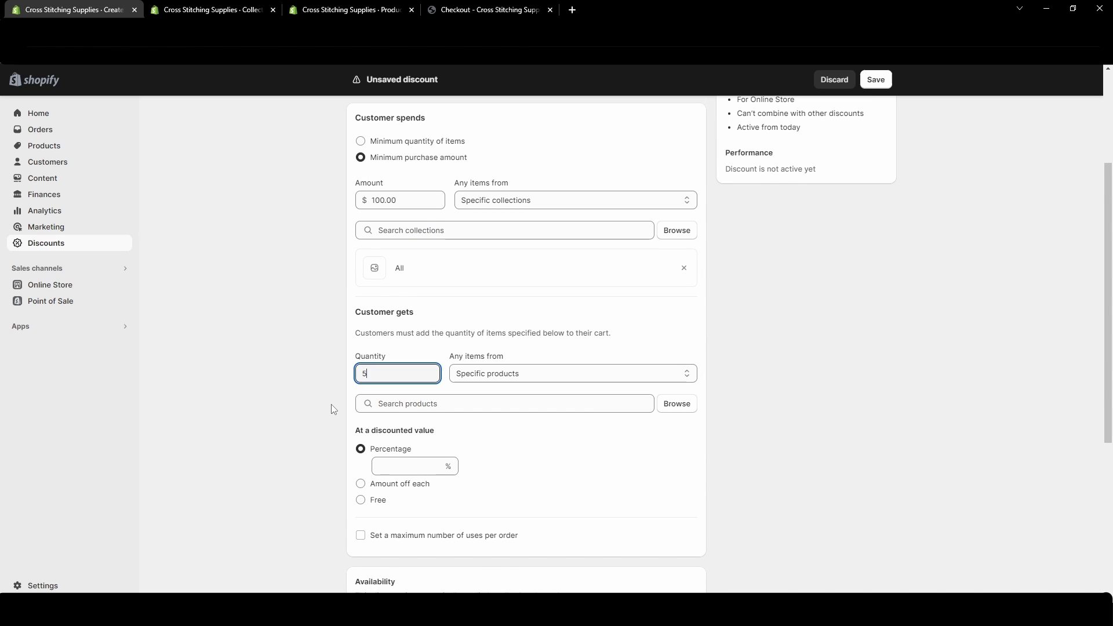
Step: Choose All Threads as the specific collection customers get
{"action": "left_click", "coordinate": [530, 374]}
{"action": "left_click", "coordinate": [533, 400]}
{"action": "left_click", "coordinate": [510, 403]}
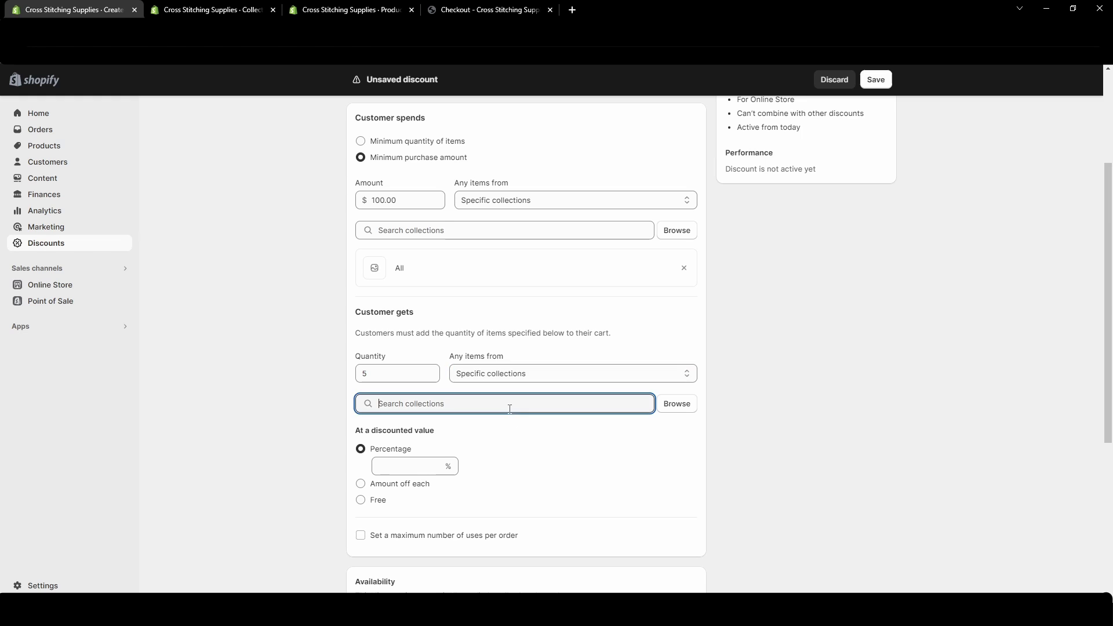
{"action": "type", "text": "all the"}
{"action": "key", "text": "BackSpace"}
{"action": "key", "text": "BackSpace"}
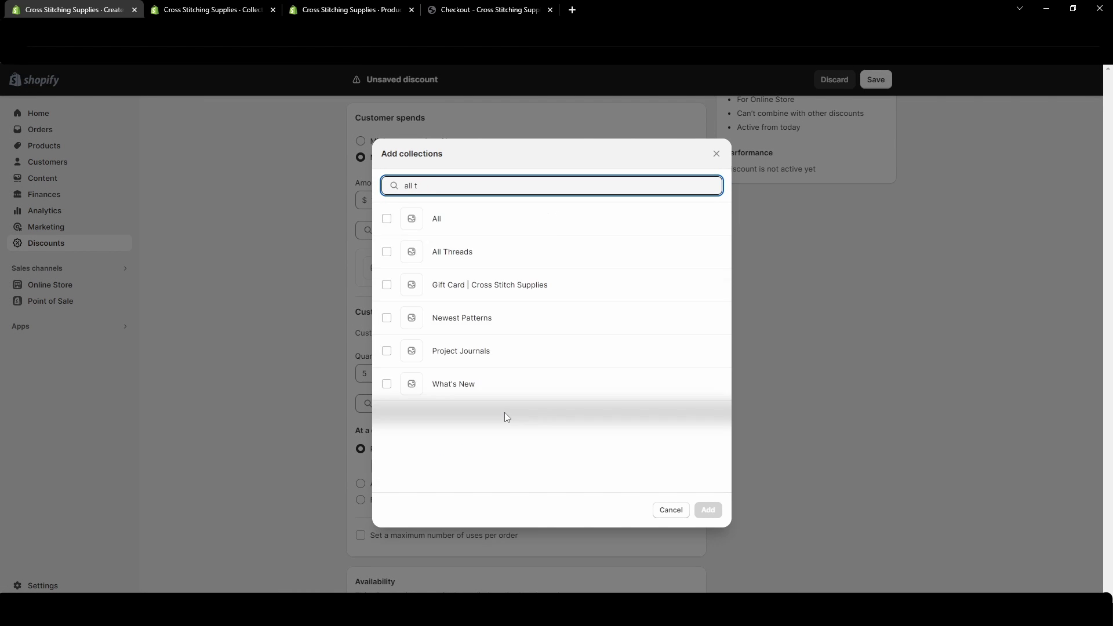
{"action": "left_click", "coordinate": [708, 509]}
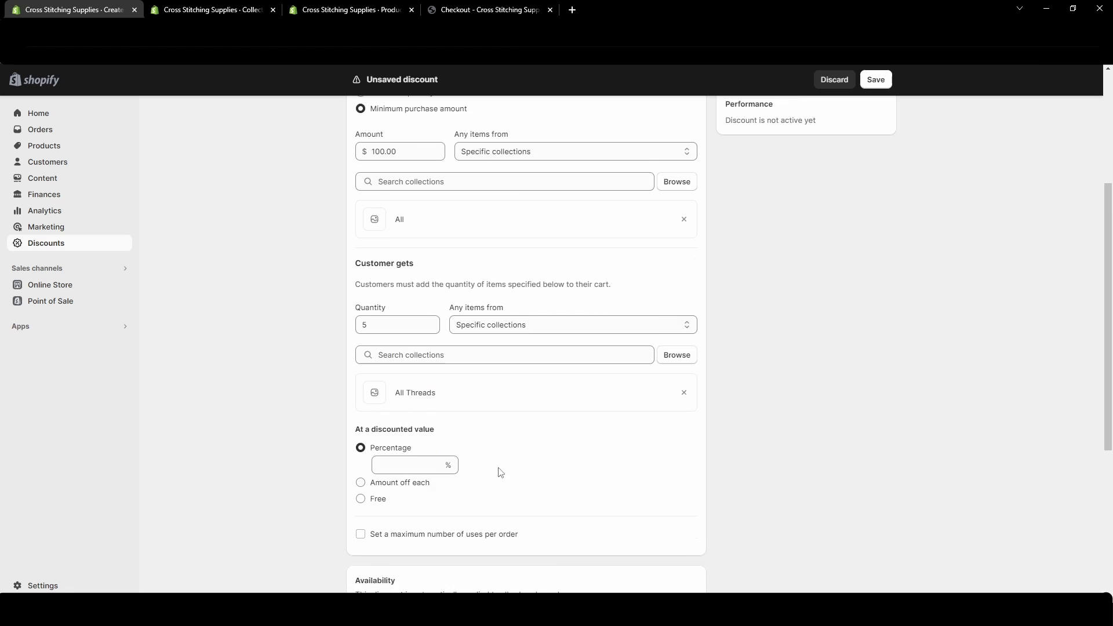
Step: Set the reward to 50% off and save the discount
{"action": "scroll", "coordinate": [497, 472], "scroll_direction": "down", "scroll_amount": 2}
{"action": "left_click", "coordinate": [400, 398]}
{"action": "type", "text": "5"}
{"action": "left_click", "coordinate": [332, 388]}
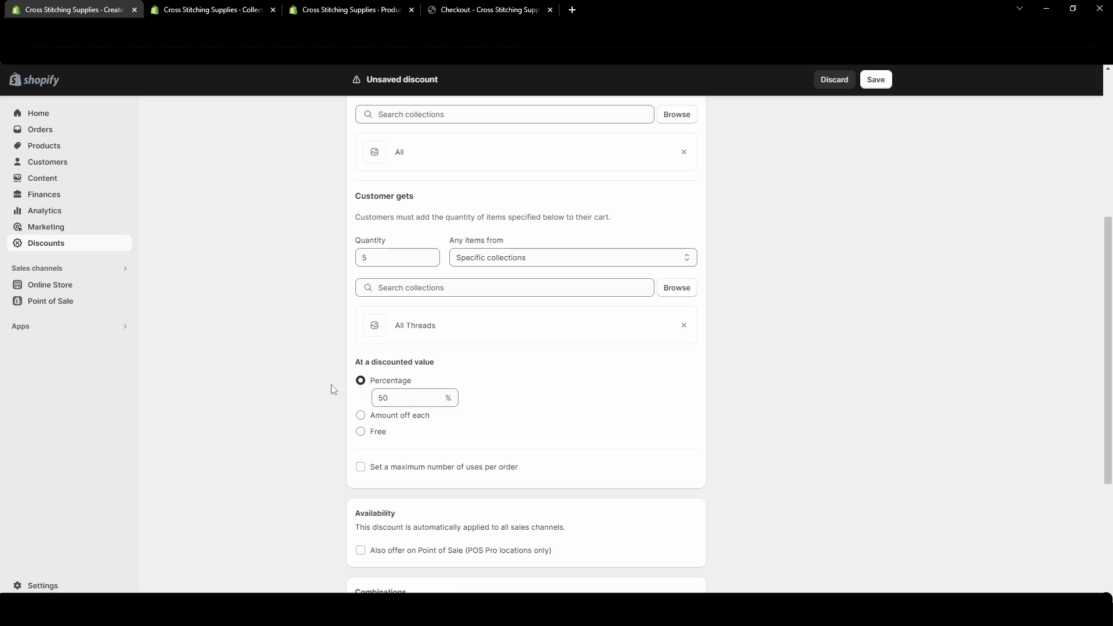
{"action": "scroll", "coordinate": [505, 487], "scroll_direction": "down", "scroll_amount": 4}
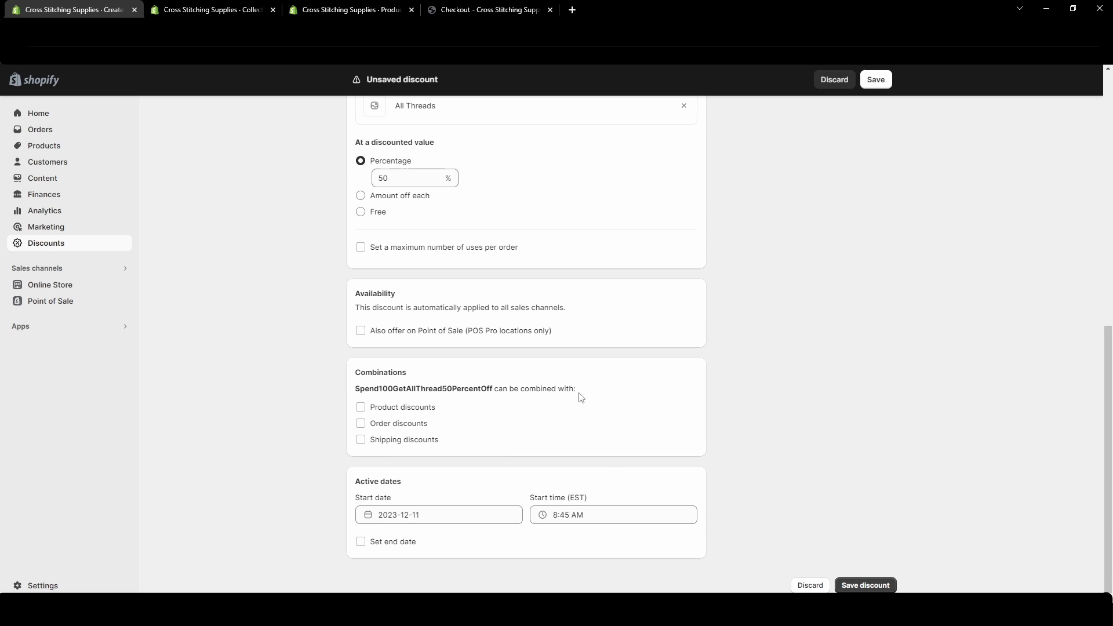
{"action": "left_click", "coordinate": [877, 79]}
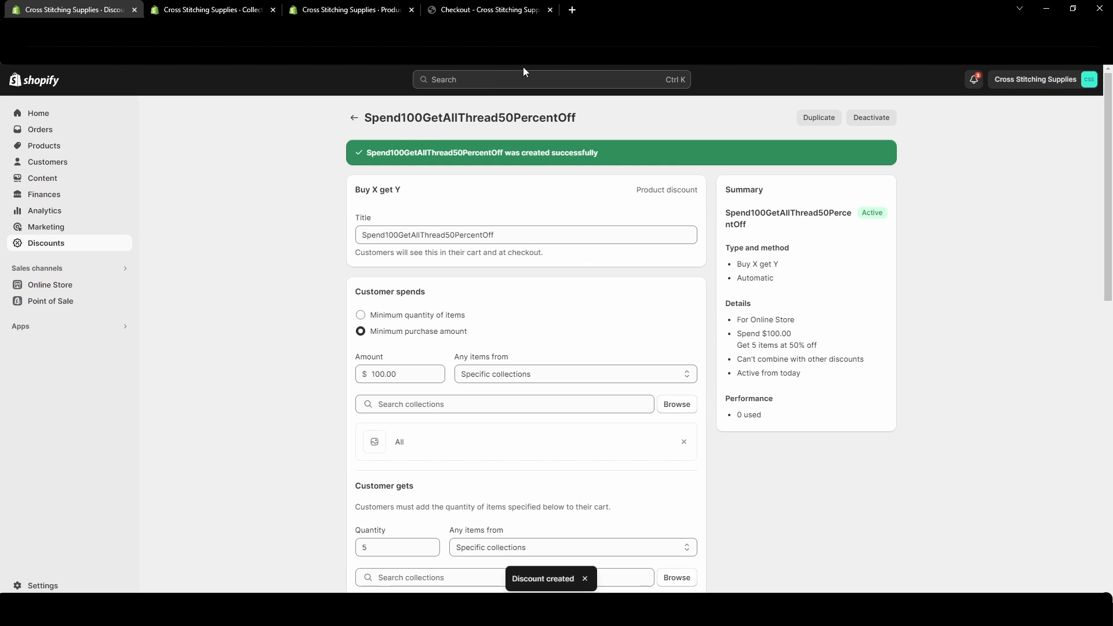
Step: Review the checkout totals with the new discount applied
{"action": "left_click", "coordinate": [490, 10]}
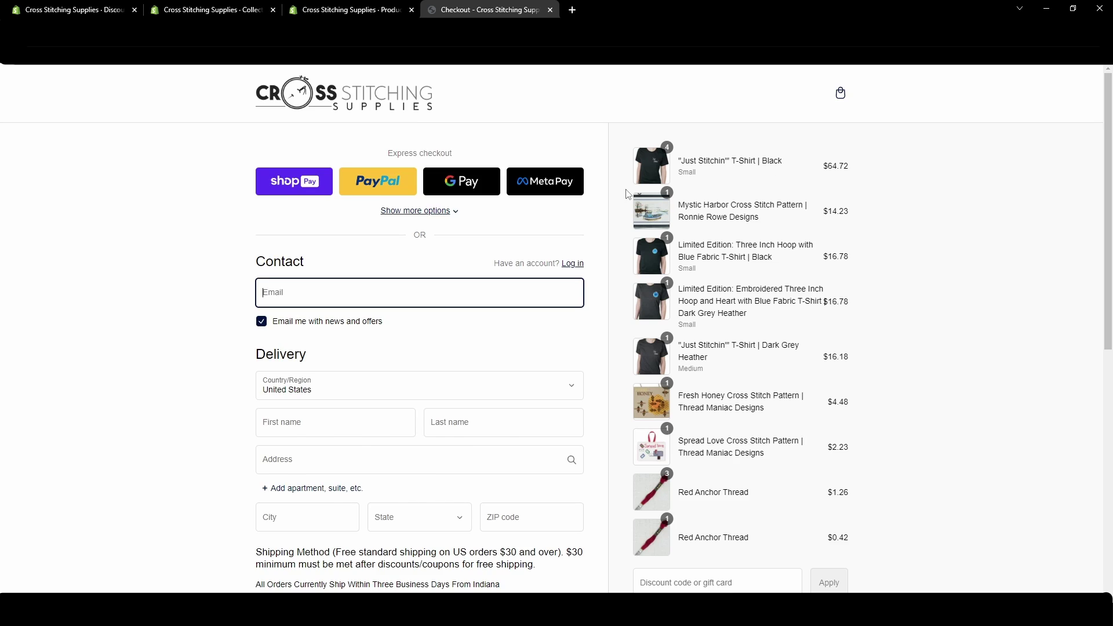
{"action": "scroll", "coordinate": [626, 191], "scroll_direction": "down", "scroll_amount": 2}
{"action": "left_click_drag", "start_coordinate": [825, 558], "coordinate": [851, 558]}
{"action": "left_click", "coordinate": [858, 560]}
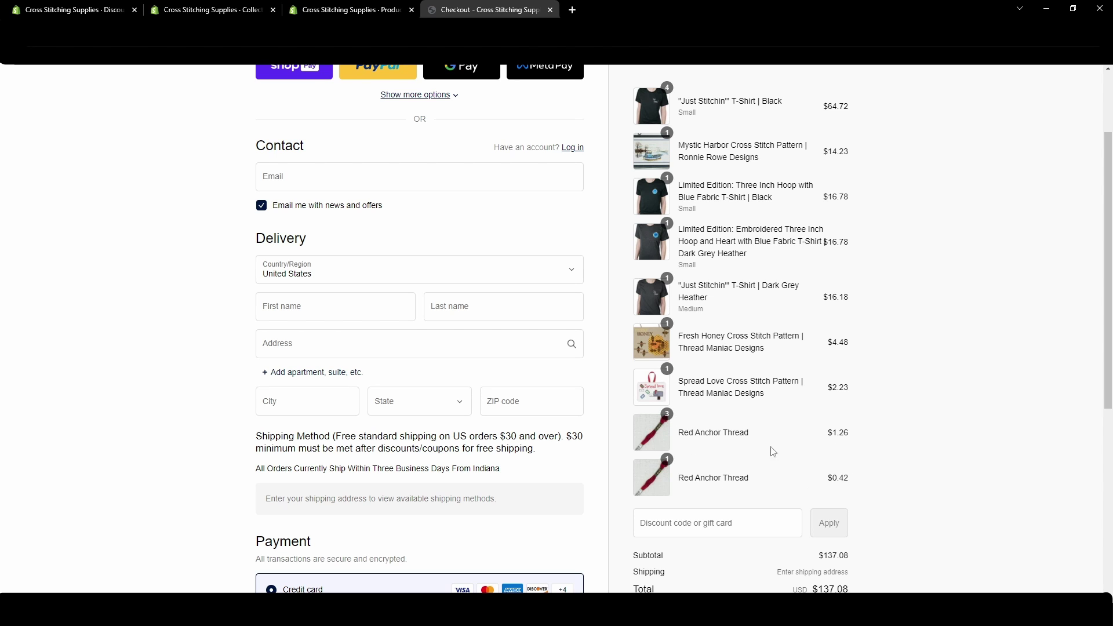
{"action": "left_click", "coordinate": [100, 15]}
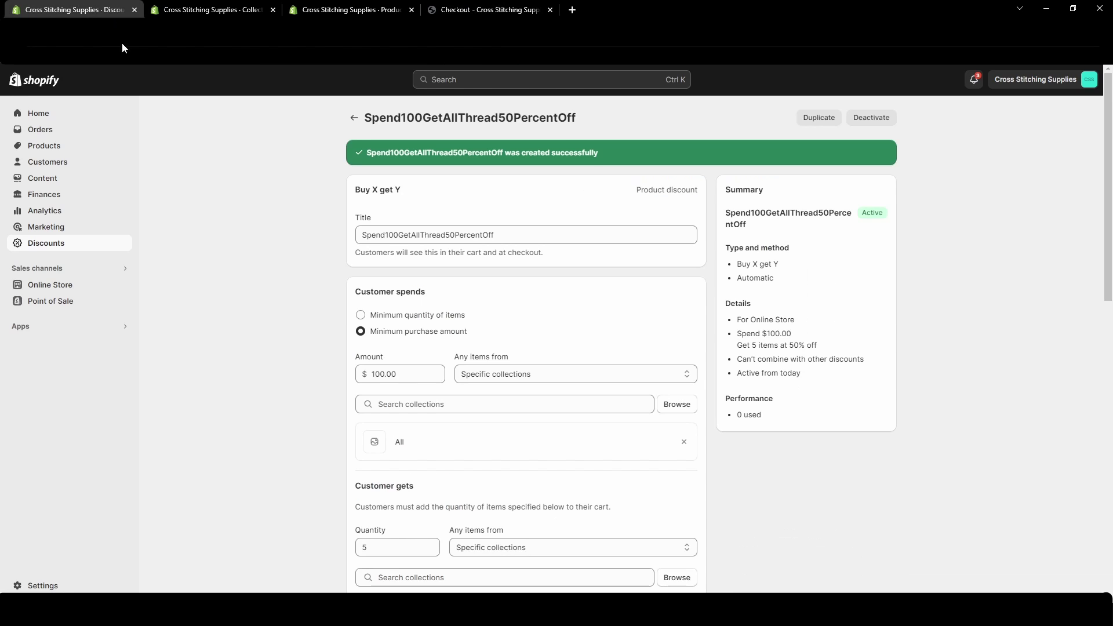
Step: Change the reward quantity to 4, save, and reload checkout to see Red Anchor Thread discounted
{"action": "scroll", "coordinate": [316, 287], "scroll_direction": "down", "scroll_amount": 4}
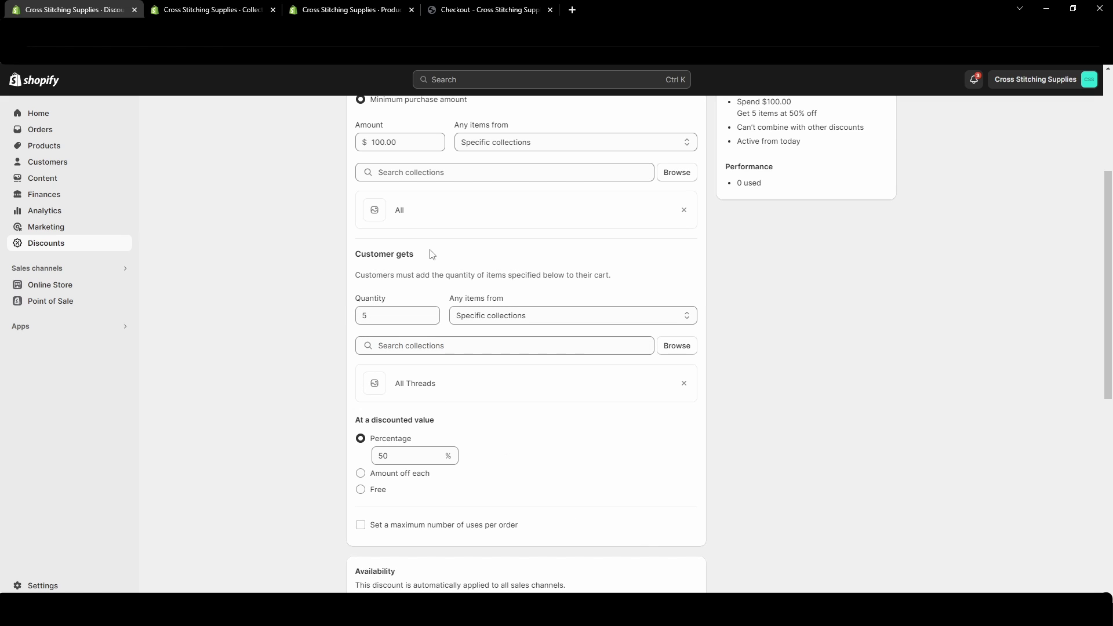
{"action": "double_click", "coordinate": [375, 318]}
{"action": "type", "text": "4"}
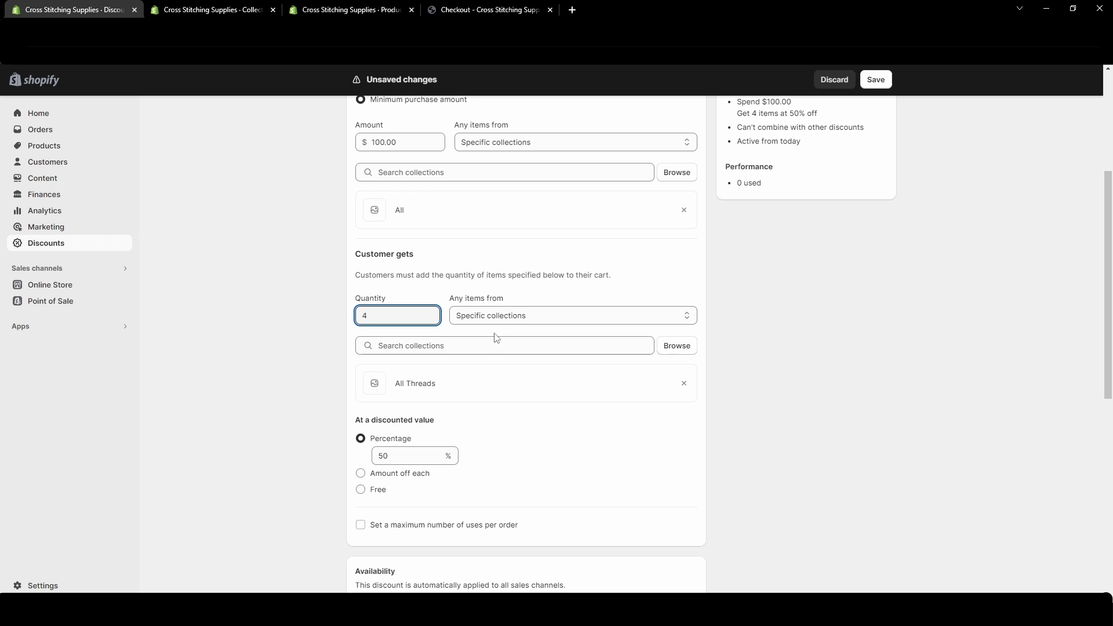
{"action": "left_click", "coordinate": [875, 80]}
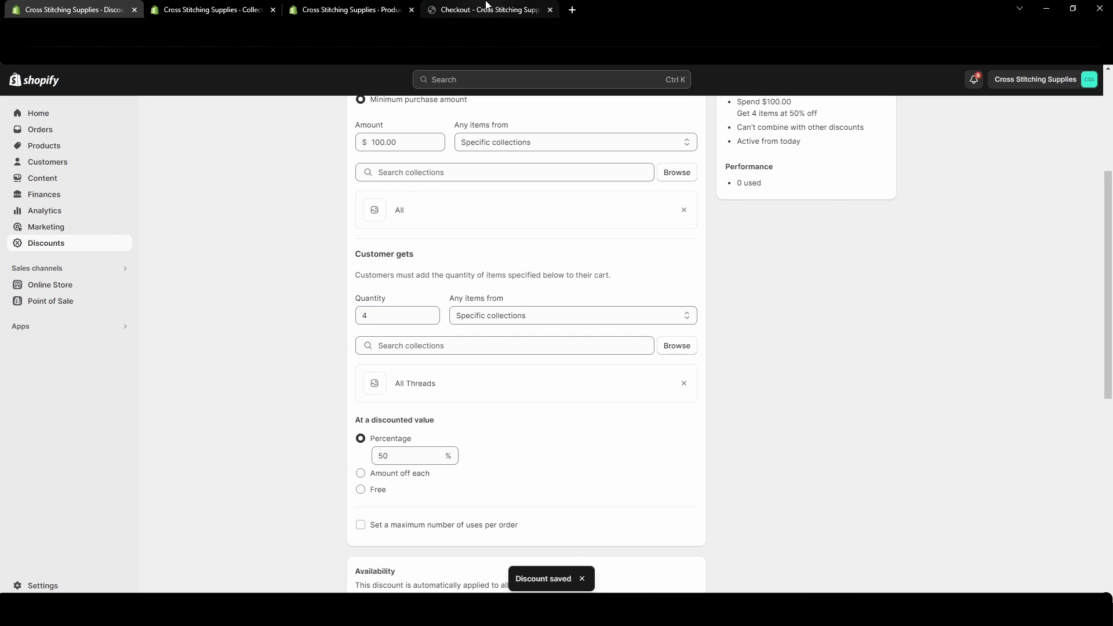
{"action": "left_click", "coordinate": [482, 9]}
{"action": "key", "text": "F5"}
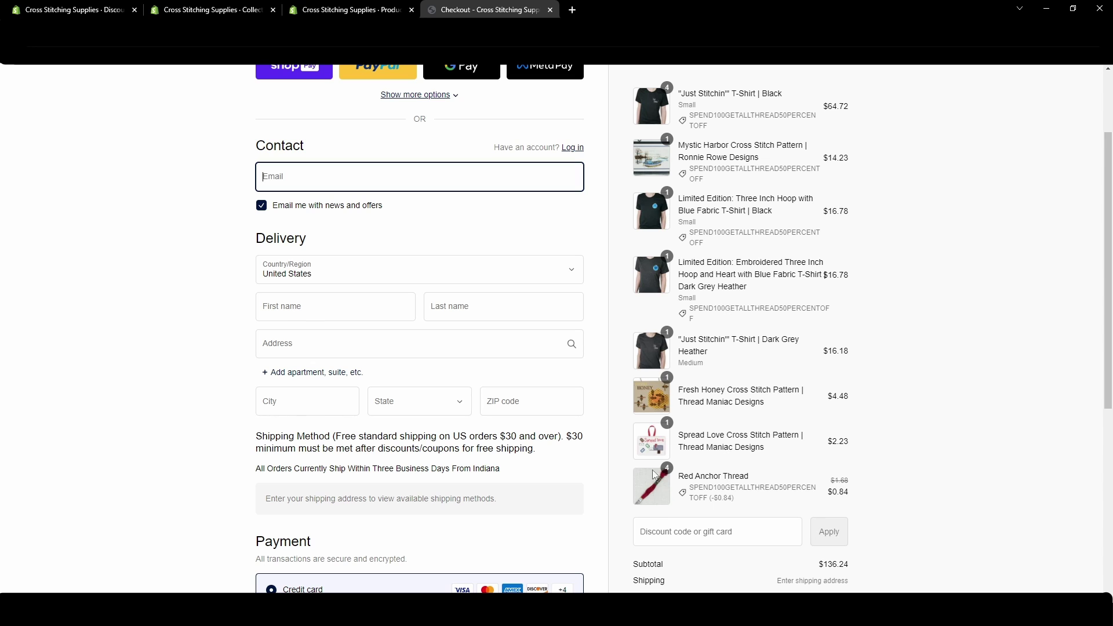
{"action": "left_click", "coordinate": [76, 10]}
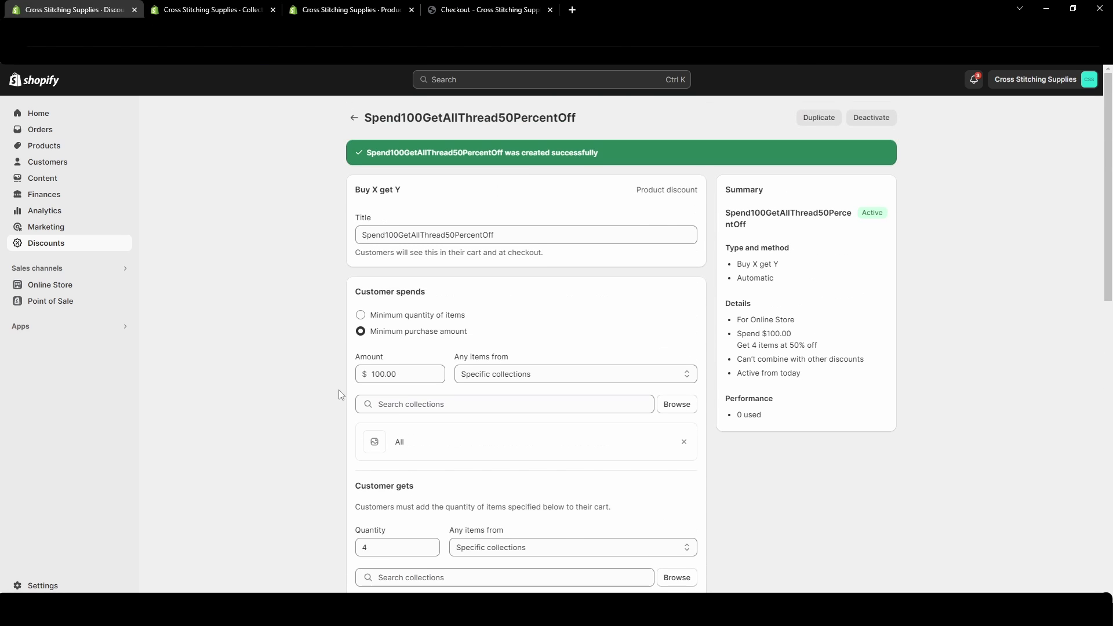
Step: Rename the discount to Spend100GetFiveThreads50PercentOff
{"action": "left_click", "coordinate": [411, 233]}
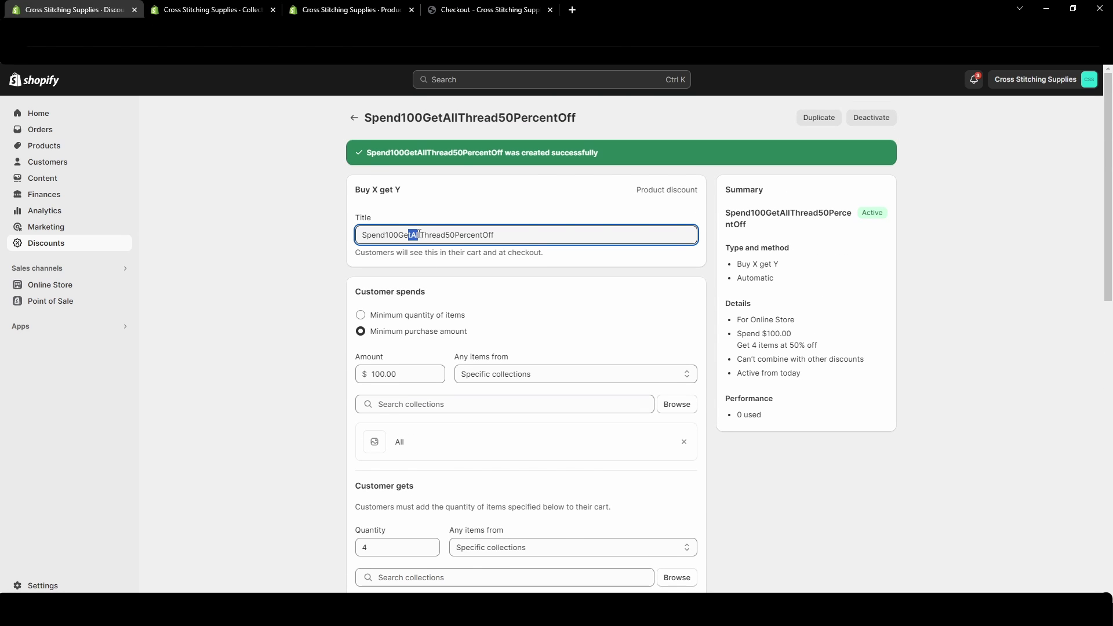
{"action": "key", "text": "ctrl+a"}
{"action": "key", "text": "End"}
{"action": "double_click", "coordinate": [418, 234]}
{"action": "left_click", "coordinate": [414, 234]}
{"action": "type", "text": "Five"}
{"action": "left_click", "coordinate": [451, 235]}
{"action": "type", "text": "s"}
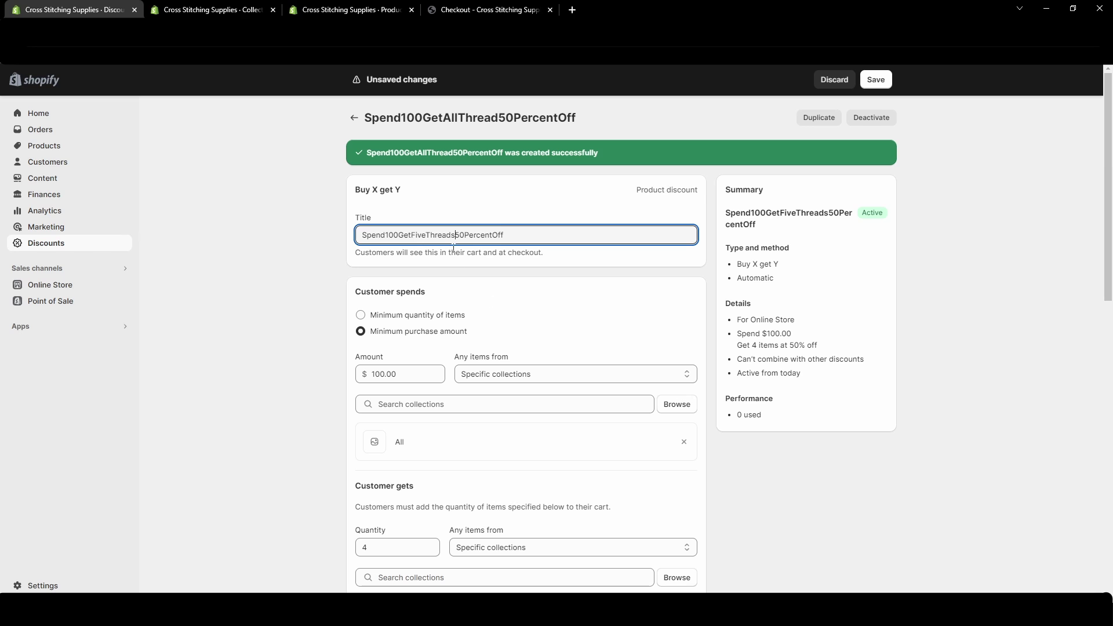
{"action": "left_click", "coordinate": [276, 370]}
Step: Set the Customer gets quantity back to 5
{"action": "scroll", "coordinate": [487, 406], "scroll_direction": "down", "scroll_amount": 1}
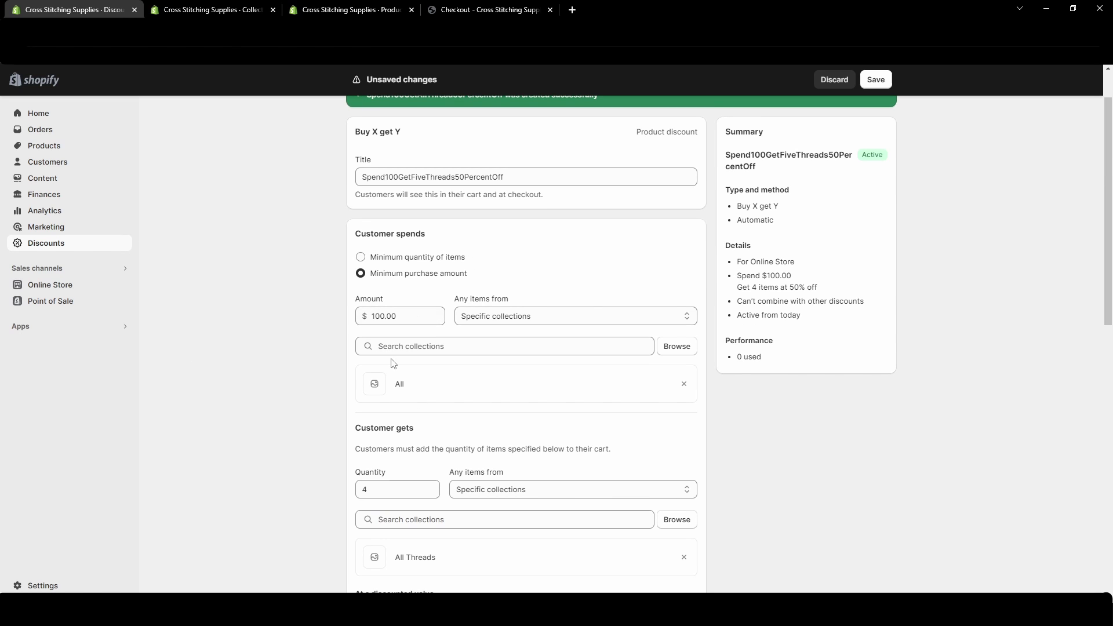
{"action": "scroll", "coordinate": [402, 272], "scroll_direction": "down", "scroll_amount": 3}
{"action": "double_click", "coordinate": [371, 317]}
{"action": "type", "text": "5"}
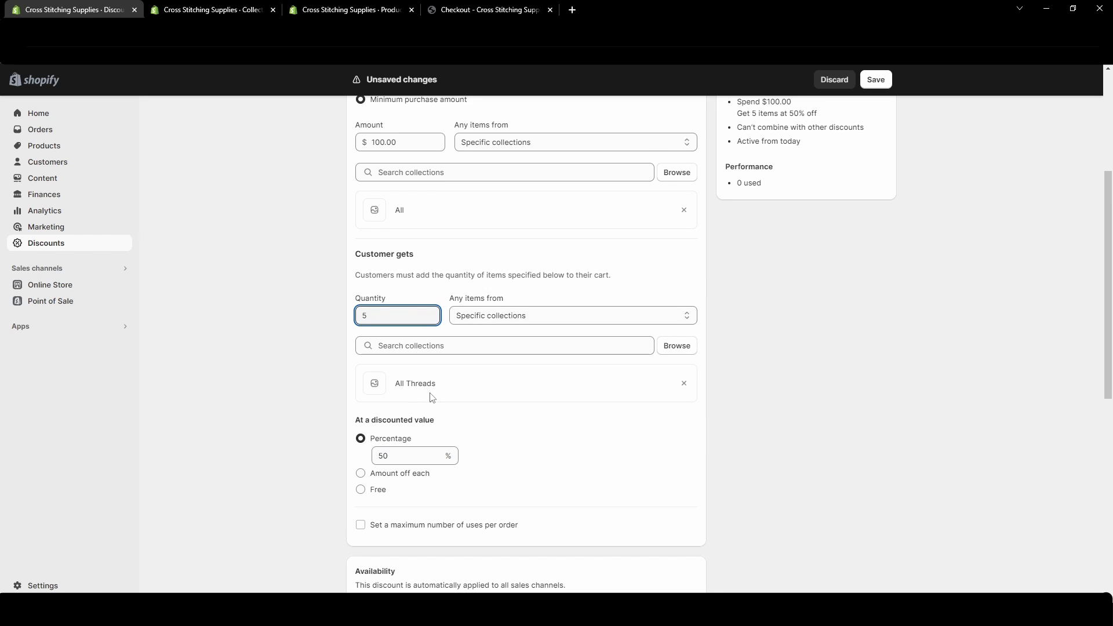
Step: Keep the reward at 50% percentage off and save the discount
{"action": "scroll", "coordinate": [429, 395], "scroll_direction": "down", "scroll_amount": 1}
{"action": "left_click", "coordinate": [364, 417]}
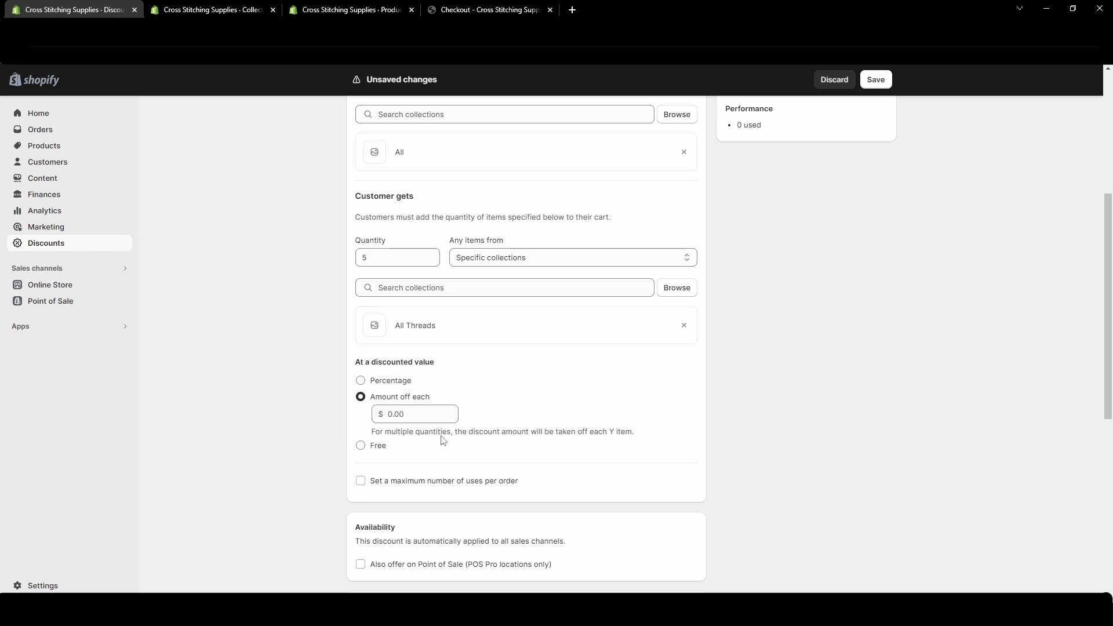
{"action": "left_click", "coordinate": [413, 414]}
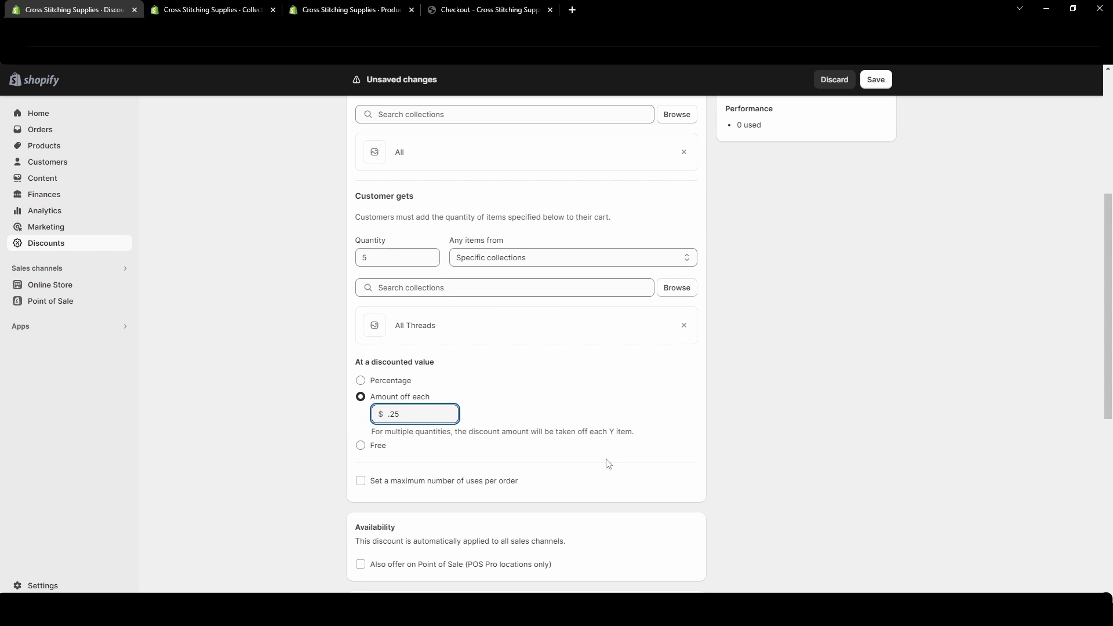
{"action": "key", "text": "ctrl+a"}
{"action": "key", "text": "BackSpace"}
{"action": "left_click", "coordinate": [361, 393]}
{"action": "type", "text": "50"}
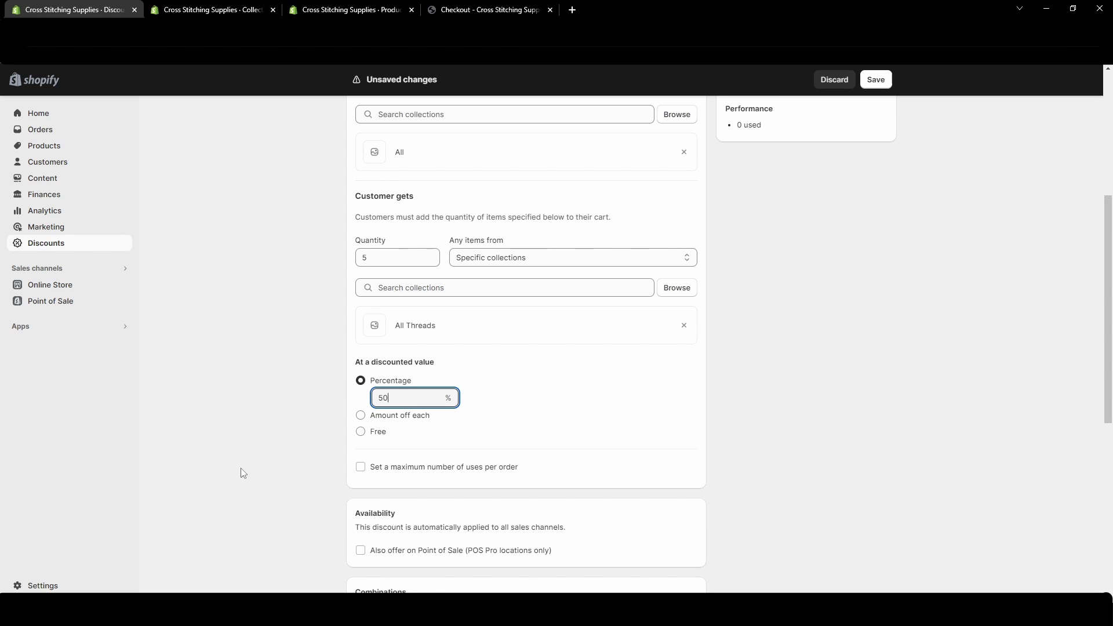
{"action": "scroll", "coordinate": [240, 476], "scroll_direction": "down", "scroll_amount": 5}
{"action": "scroll", "coordinate": [579, 380], "scroll_direction": "up", "scroll_amount": 1}
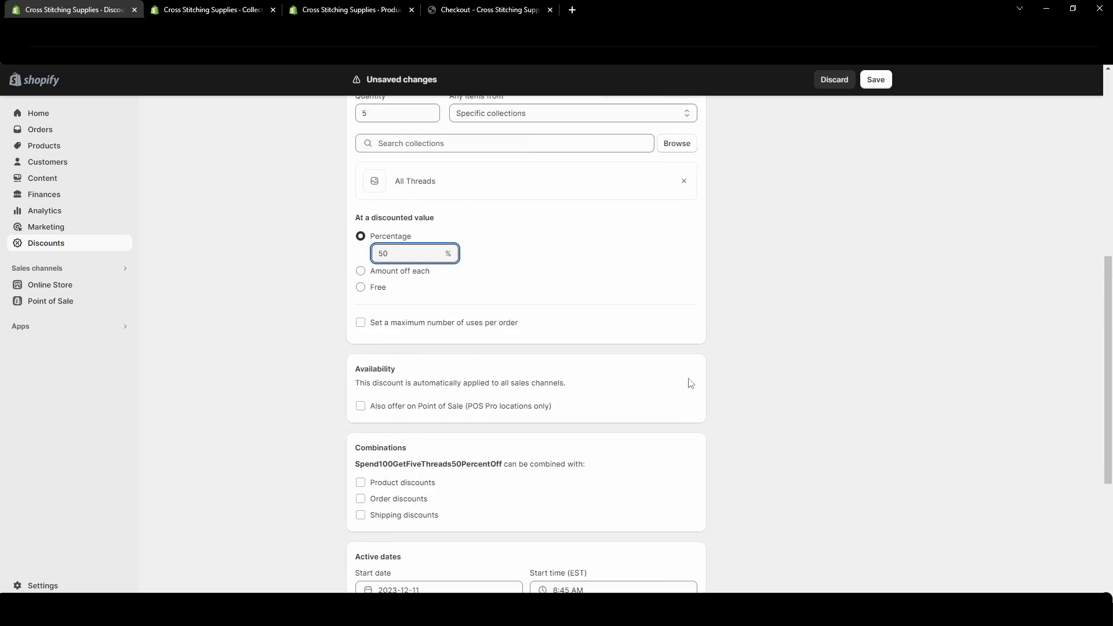
{"action": "left_click", "coordinate": [875, 80]}
{"action": "left_click", "coordinate": [884, 85]}
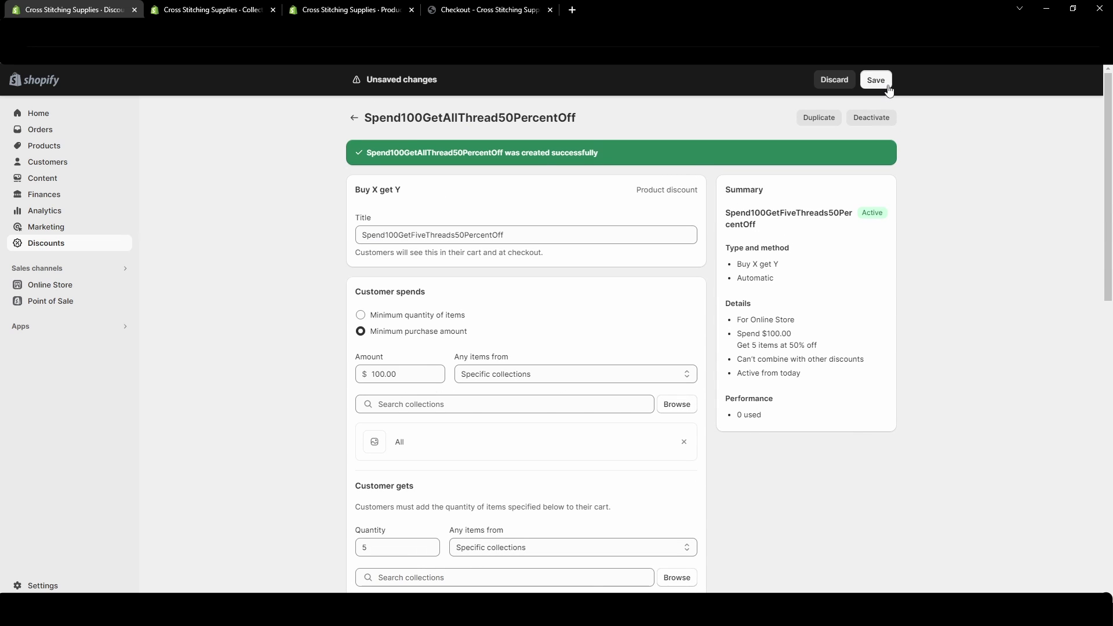
Step: Reload checkout to confirm Red Anchor Thread lines are halved, then return to the discount admin
{"action": "left_click", "coordinate": [490, 10]}
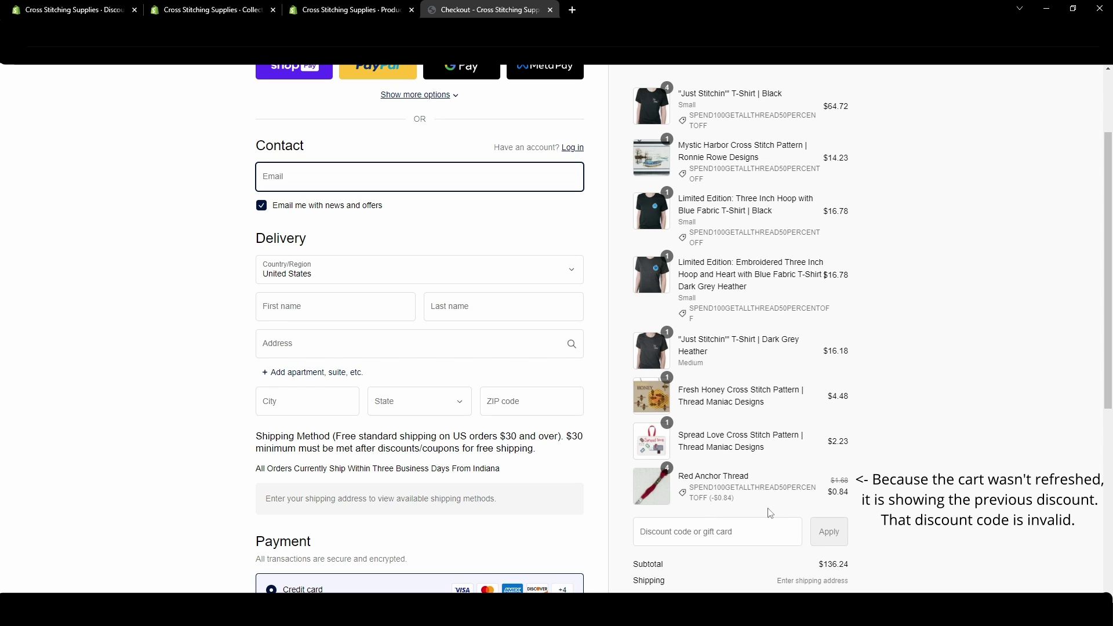
{"action": "key", "text": "F5"}
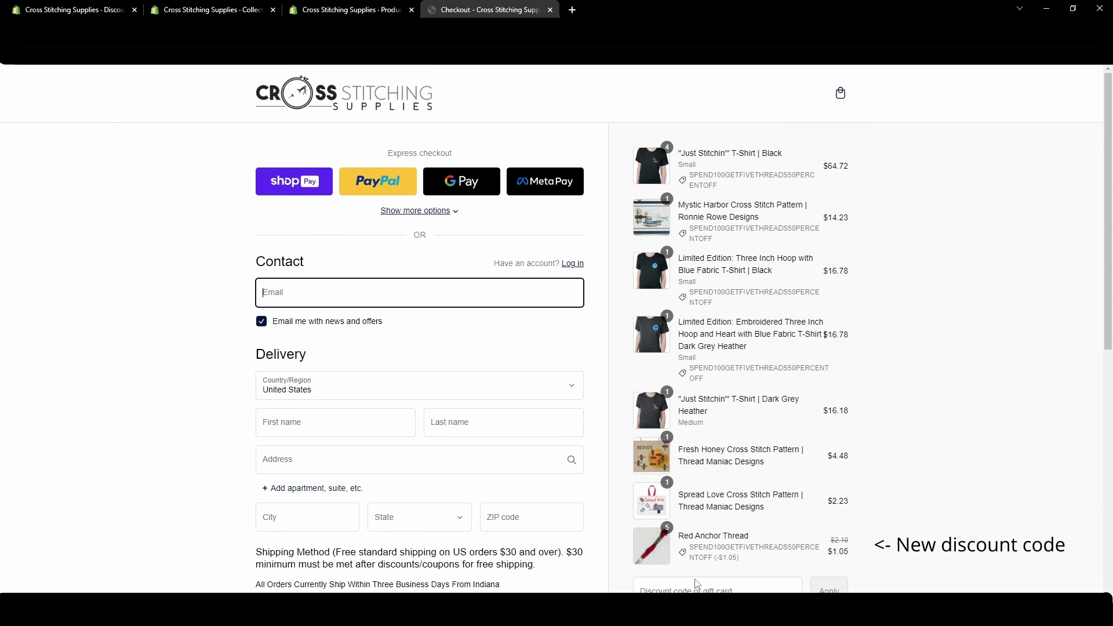
{"action": "scroll", "coordinate": [761, 548], "scroll_direction": "down", "scroll_amount": 4}
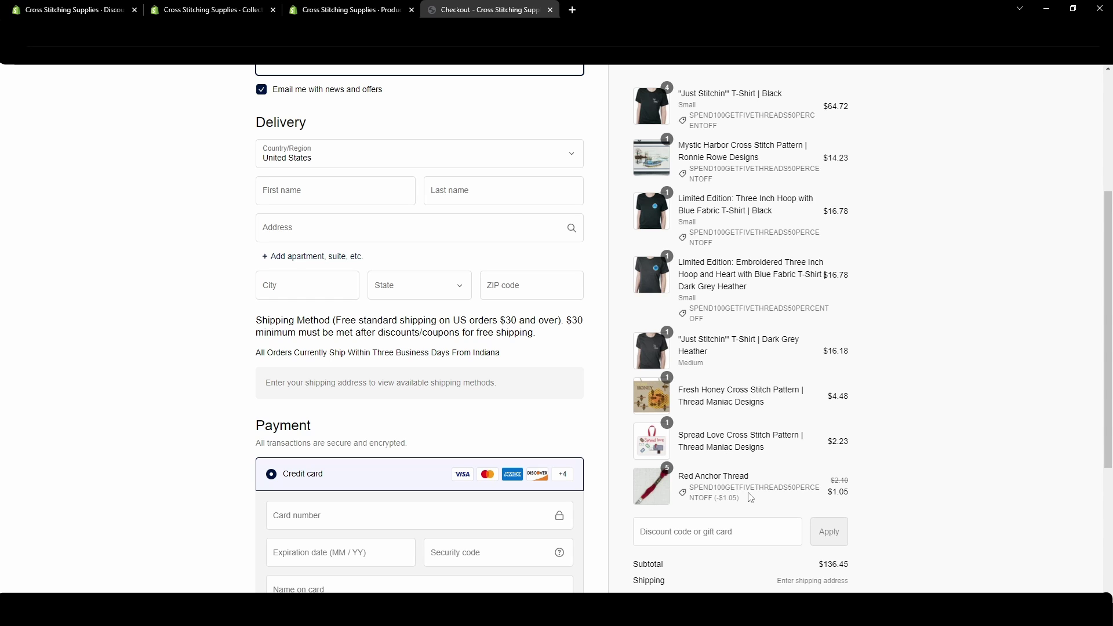
{"action": "scroll", "coordinate": [859, 495], "scroll_direction": "down", "scroll_amount": 3}
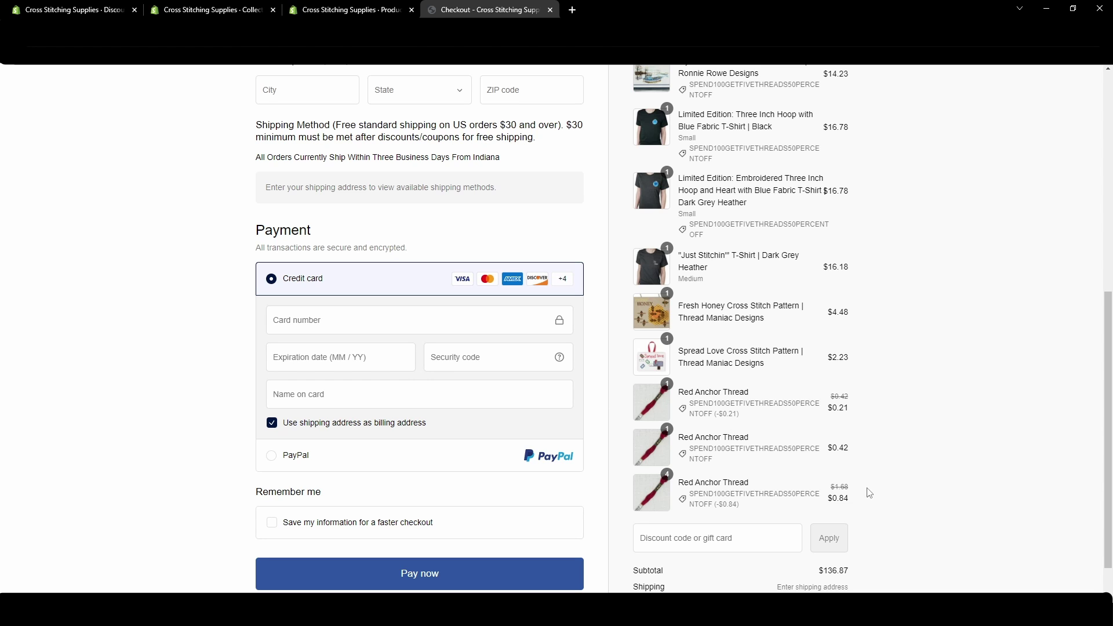
{"action": "left_click", "coordinate": [85, 16]}
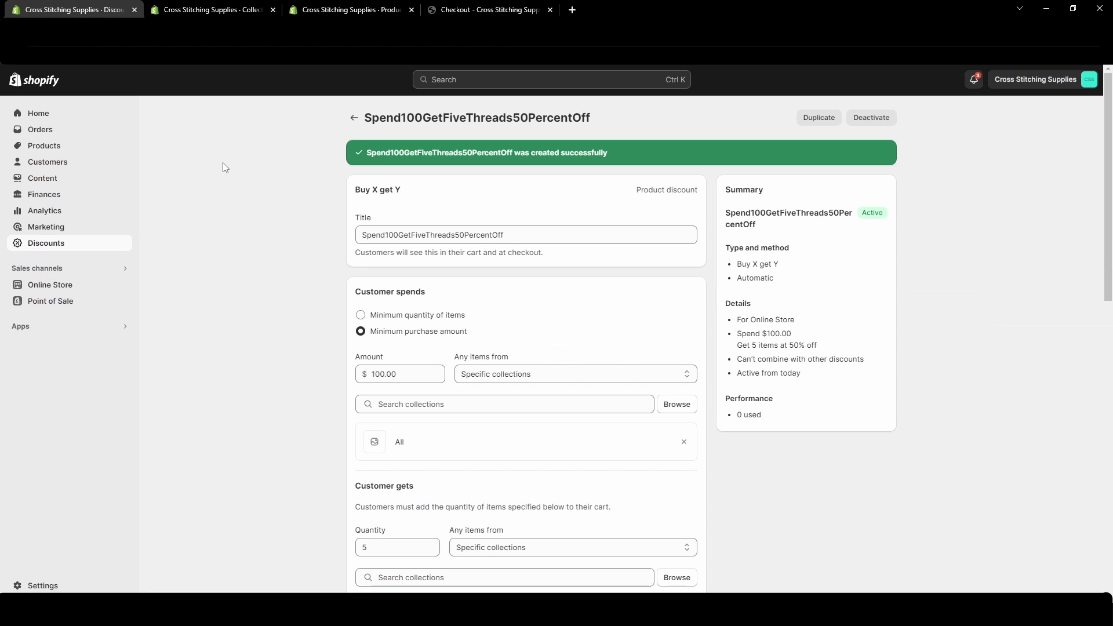
Step: Review the Customer gets section and its reward quantity
{"action": "scroll", "coordinate": [394, 389], "scroll_direction": "down", "scroll_amount": 2}
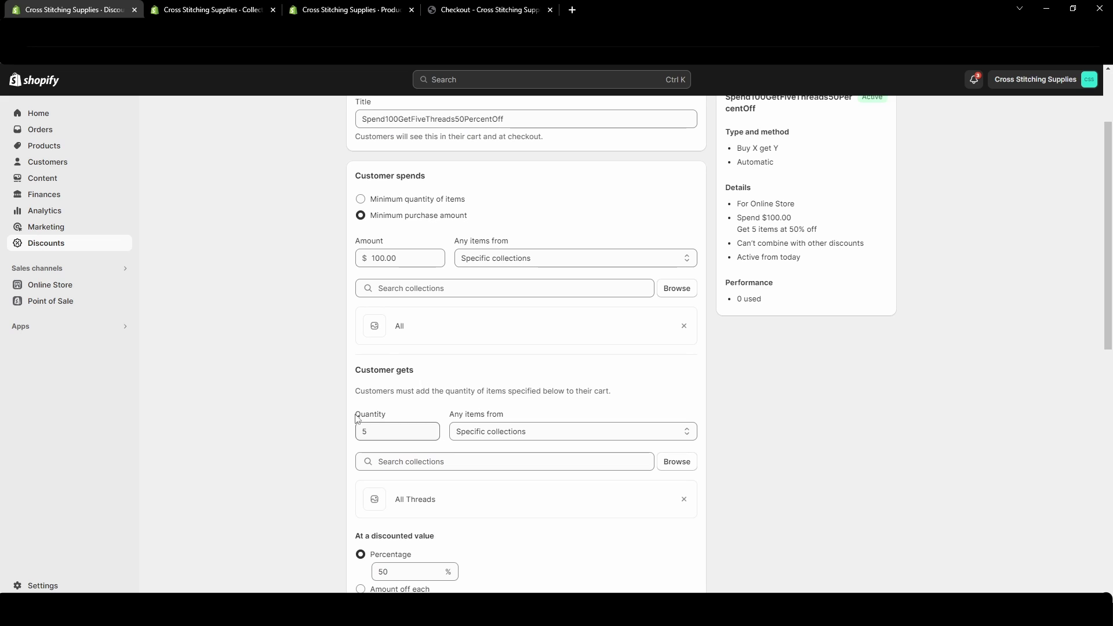
{"action": "scroll", "coordinate": [390, 329], "scroll_direction": "down", "scroll_amount": 1}
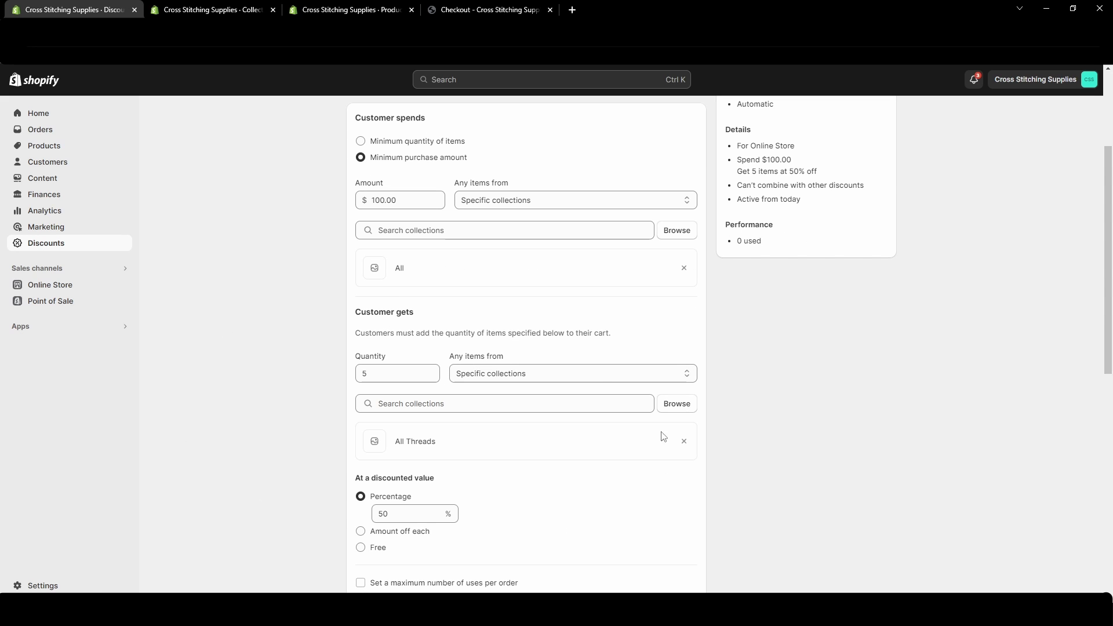
{"action": "double_click", "coordinate": [376, 378]}
{"action": "left_click", "coordinate": [342, 367]}
{"action": "scroll", "coordinate": [498, 365], "scroll_direction": "up", "scroll_amount": 1}
{"action": "scroll", "coordinate": [464, 324], "scroll_direction": "up", "scroll_amount": 3}
{"action": "scroll", "coordinate": [489, 489], "scroll_direction": "down", "scroll_amount": 3}
{"action": "scroll", "coordinate": [510, 455], "scroll_direction": "up", "scroll_amount": 1}
{"action": "scroll", "coordinate": [509, 455], "scroll_direction": "up", "scroll_amount": 2}
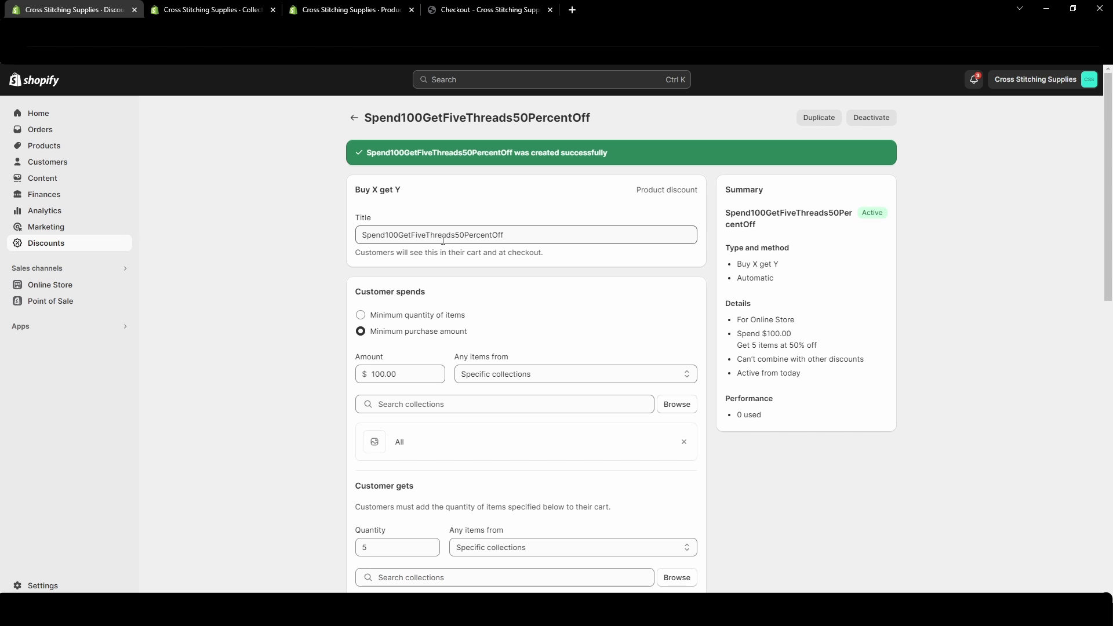
{"action": "scroll", "coordinate": [463, 348], "scroll_direction": "down", "scroll_amount": 4}
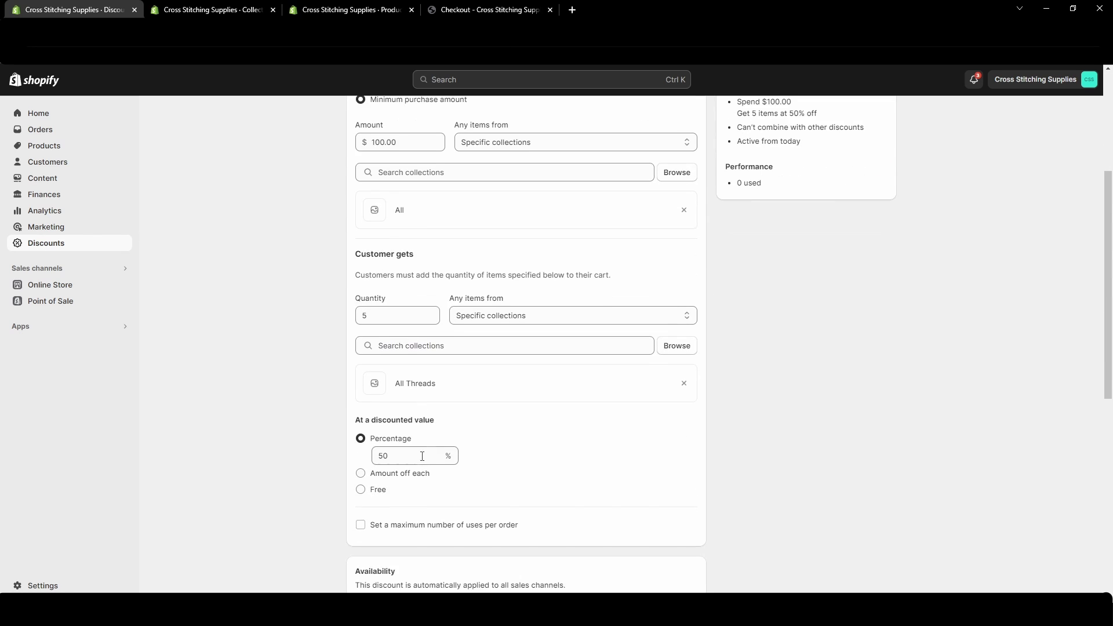
Step: Search 'patterns' and add Cross Stitch Patterns beside All Threads
{"action": "left_click", "coordinate": [482, 350]}
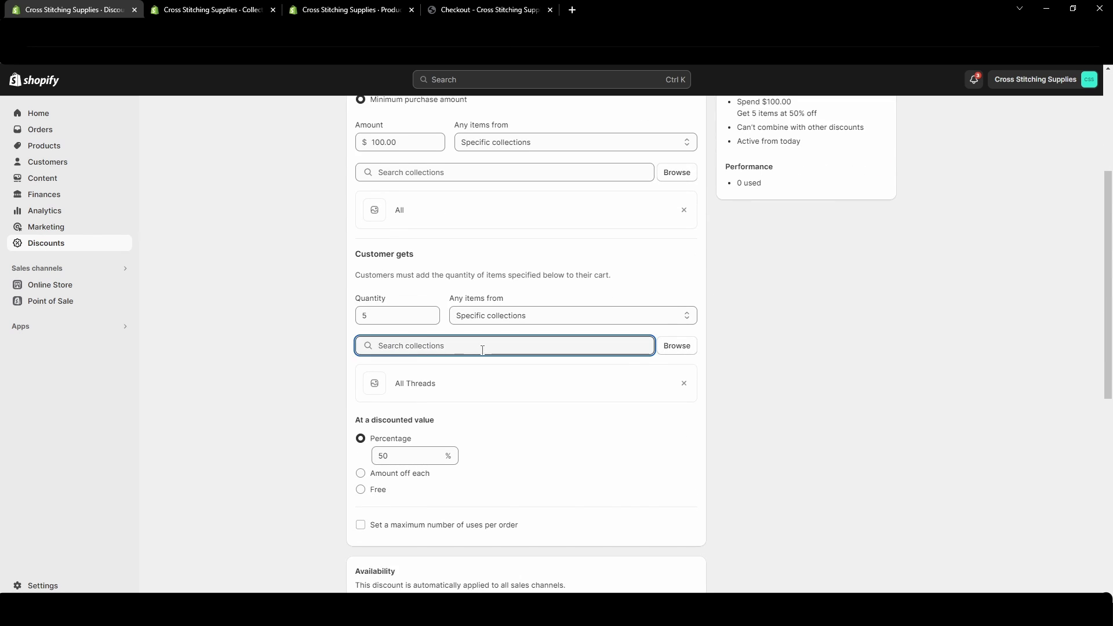
{"action": "type", "text": "patterns"}
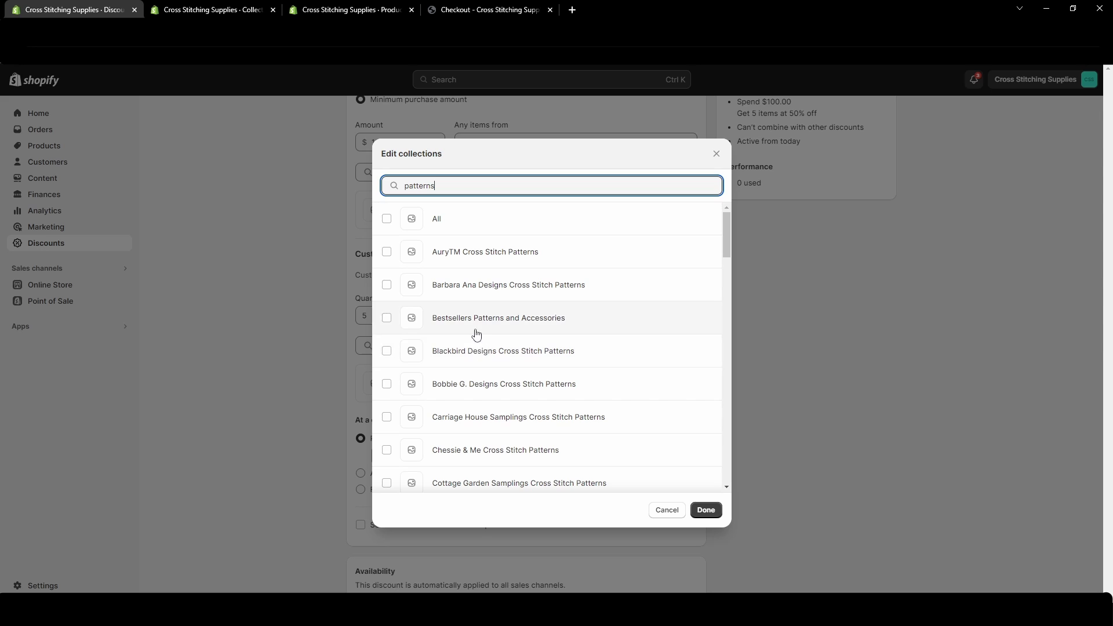
{"action": "scroll", "coordinate": [458, 382], "scroll_direction": "down", "scroll_amount": 3}
{"action": "left_click", "coordinate": [454, 397]}
{"action": "left_click", "coordinate": [706, 510]}
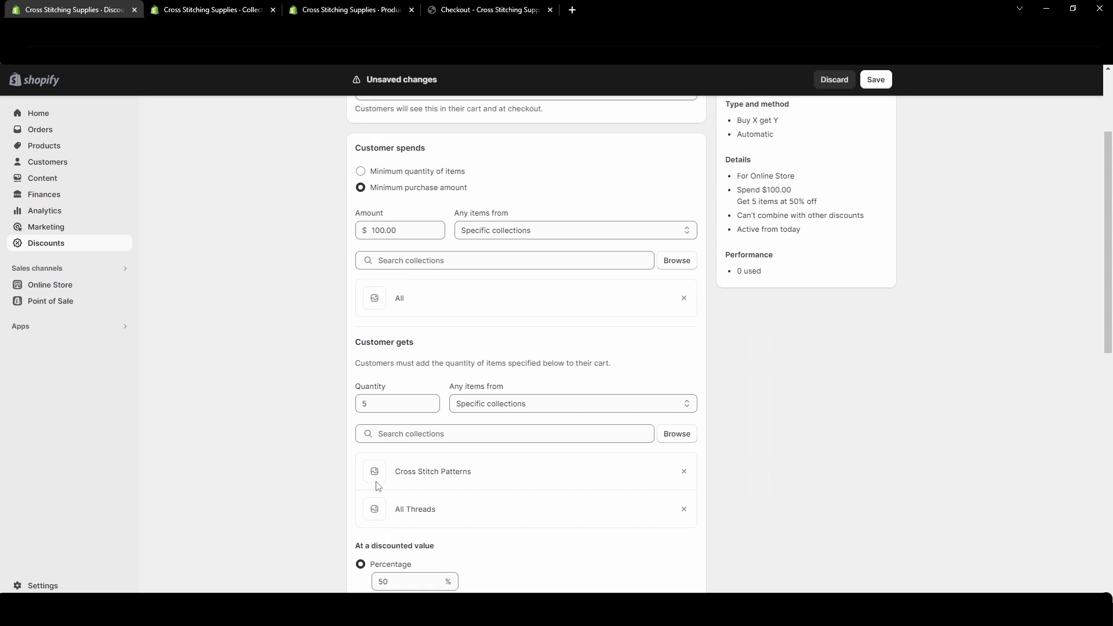
{"action": "scroll", "coordinate": [477, 495], "scroll_direction": "up", "scroll_amount": 3}
{"action": "scroll", "coordinate": [487, 424], "scroll_direction": "down", "scroll_amount": 5}
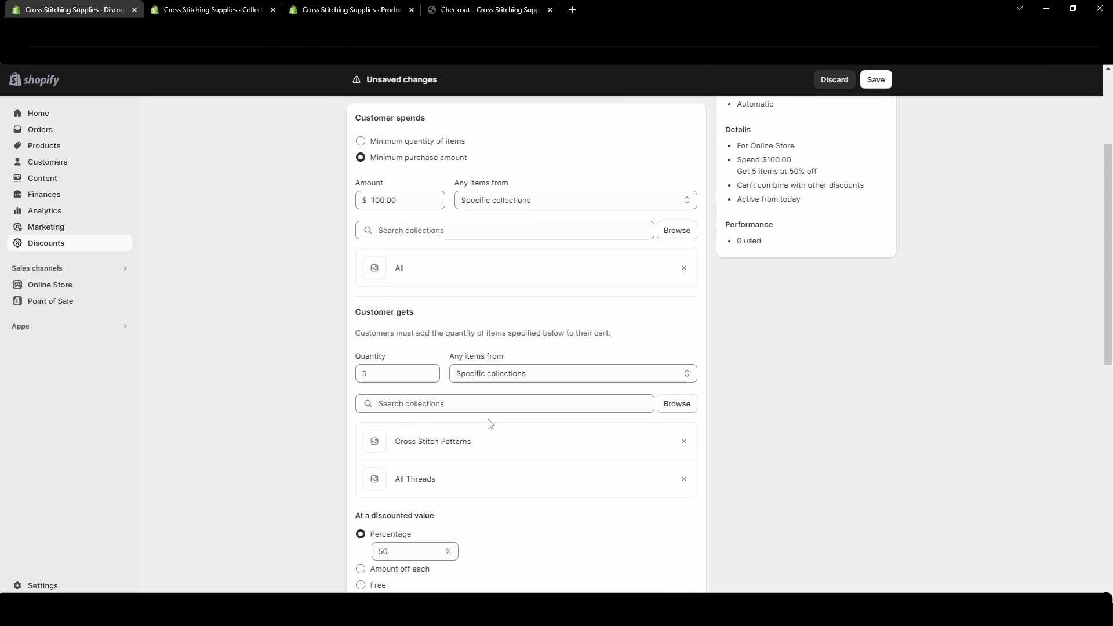